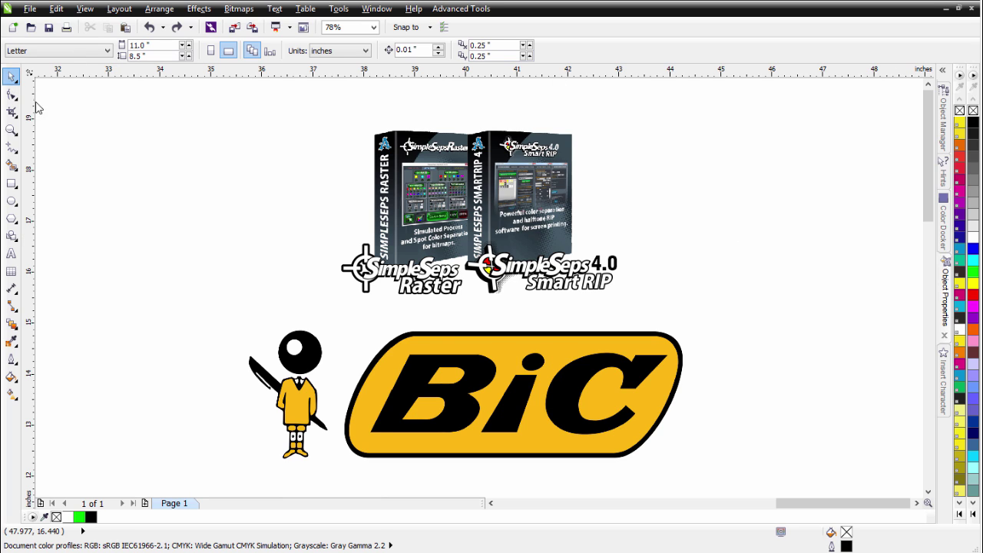
- Delete the SimpleSeps product box artwork and select the 300 dpi BiC logo bitmap
{"action": "left_click_drag", "start_coordinate": [702, 100], "coordinate": [264, 326]}
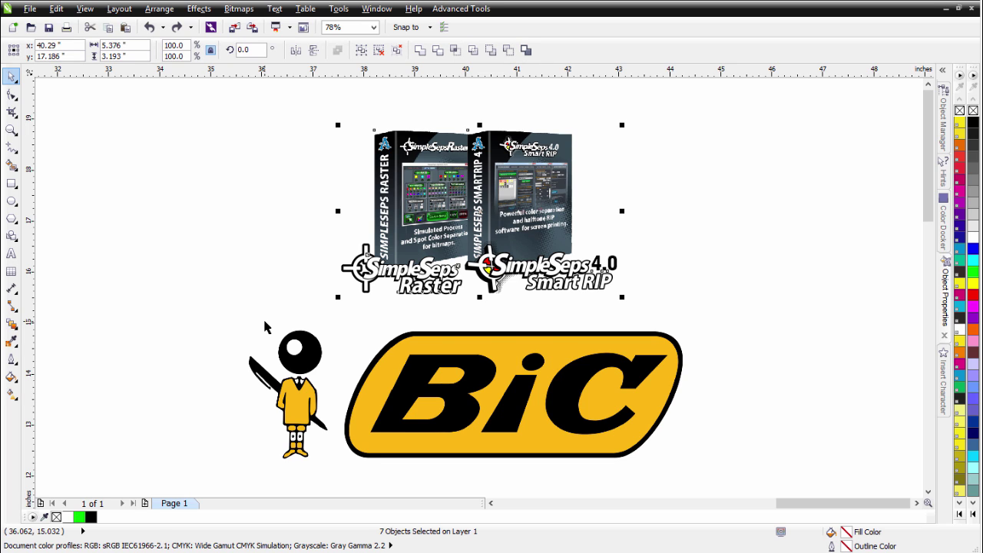
{"action": "key", "text": "Delete"}
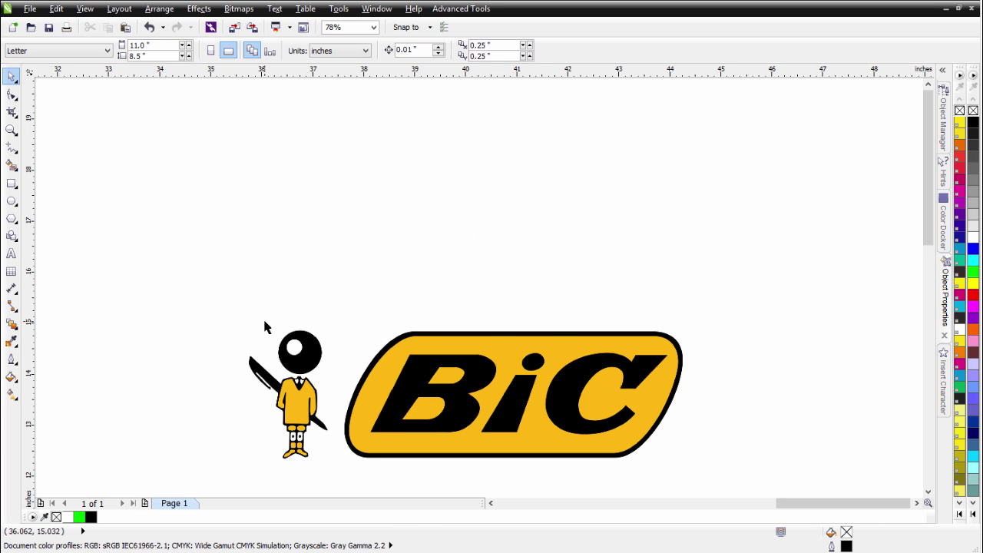
{"action": "left_click", "coordinate": [362, 404]}
{"action": "scroll", "coordinate": [480, 288], "scroll_direction": "down", "scroll_amount": 4}
{"action": "scroll", "coordinate": [512, 296], "scroll_direction": "up", "scroll_amount": 4}
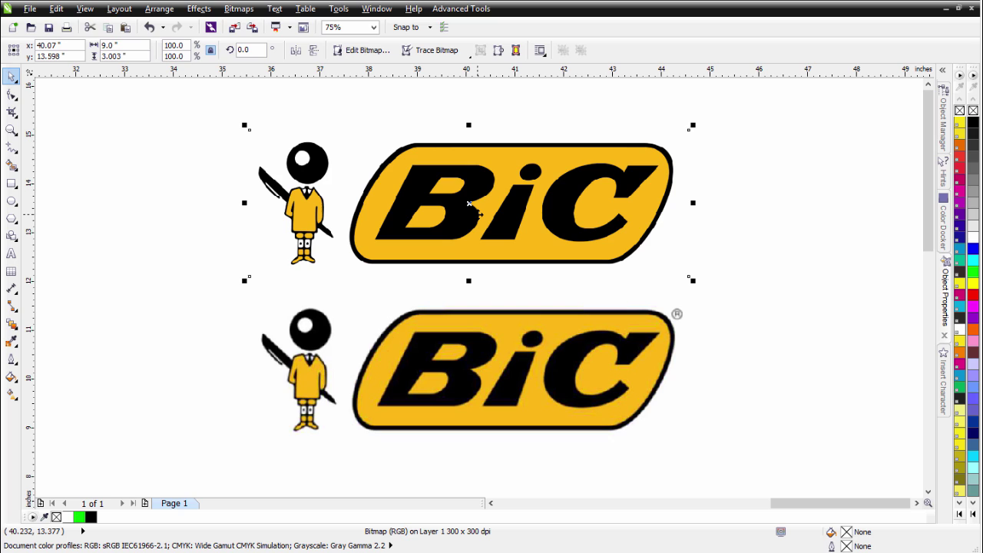
{"action": "left_click", "coordinate": [480, 370]}
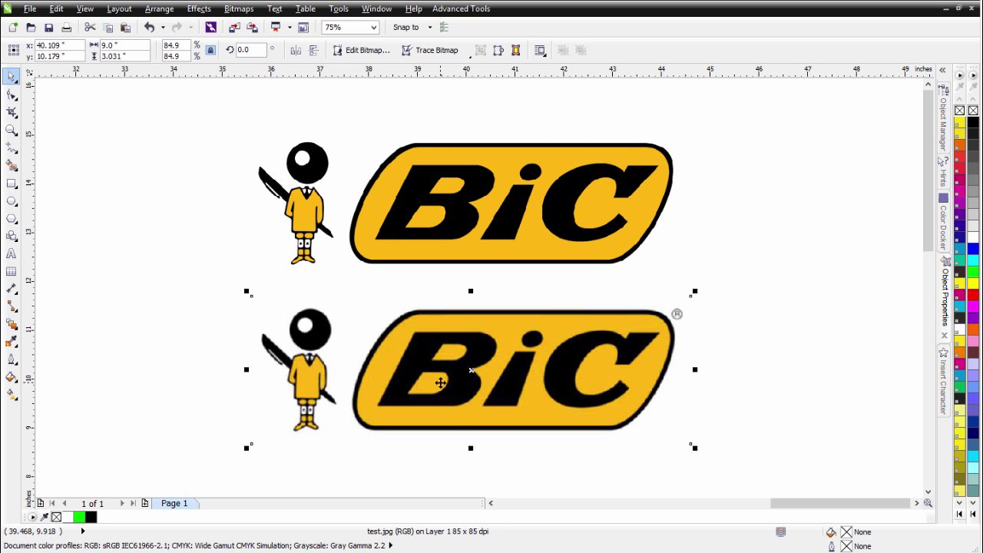
{"action": "scroll", "coordinate": [480, 286], "scroll_direction": "up", "scroll_amount": 2}
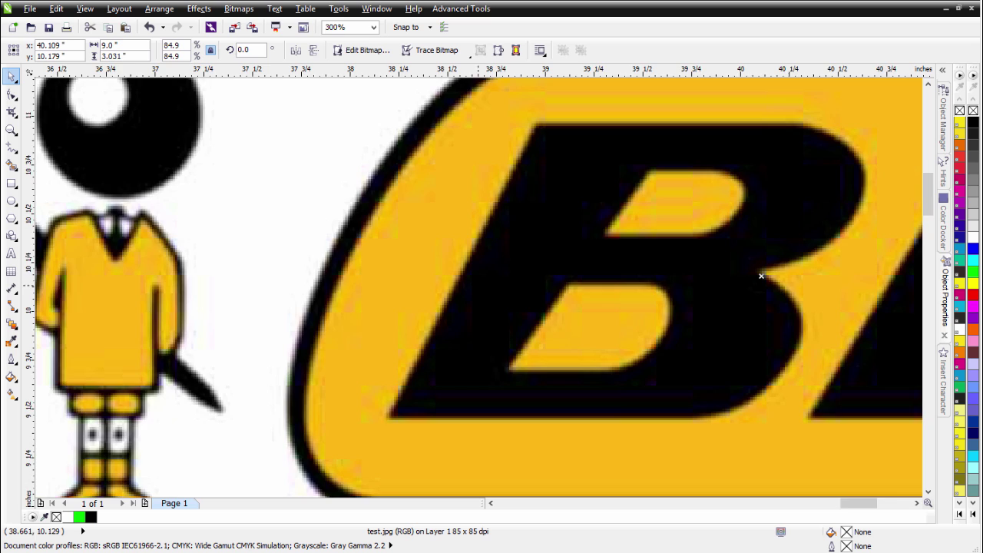
{"action": "scroll", "coordinate": [760, 276], "scroll_direction": "up", "scroll_amount": 3}
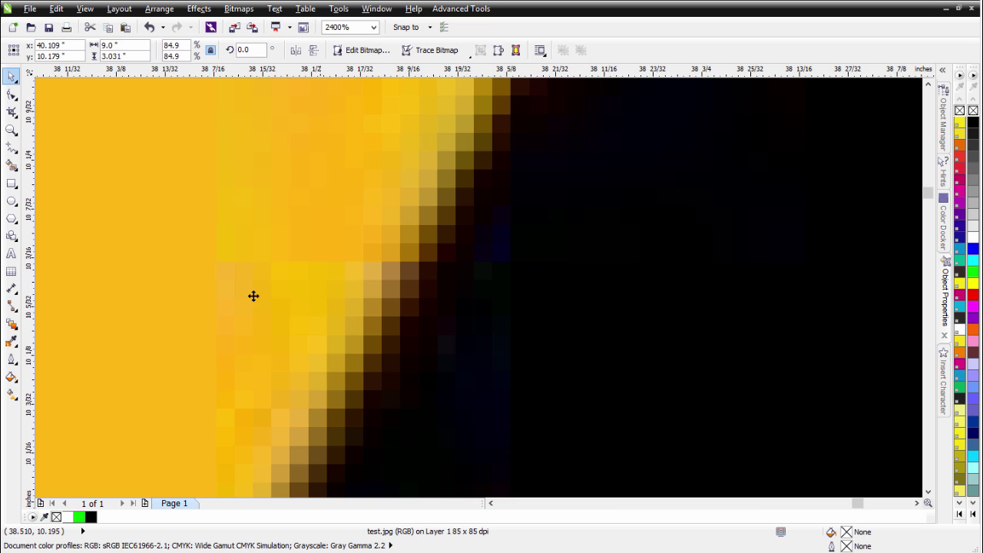
{"action": "scroll", "coordinate": [478, 287], "scroll_direction": "down", "scroll_amount": 3}
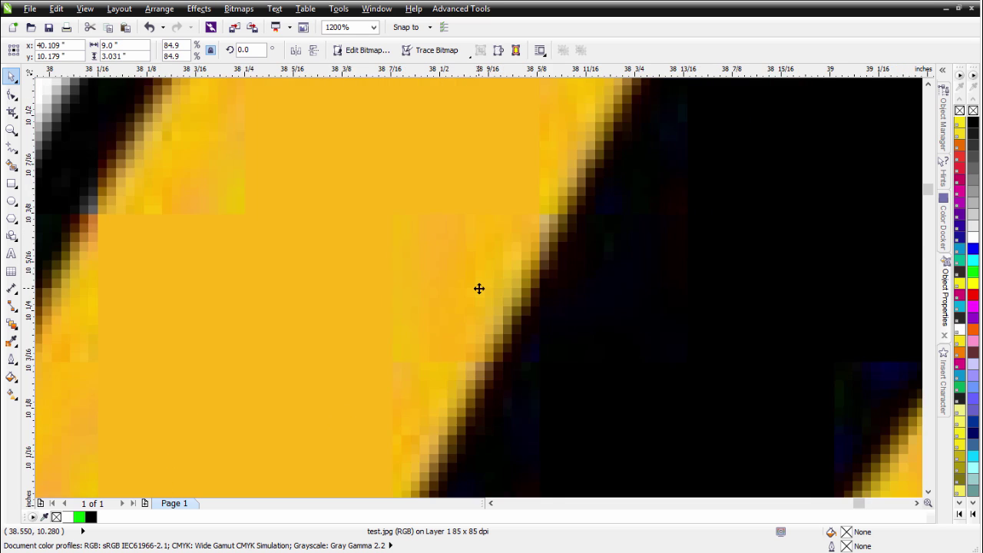
{"action": "scroll", "coordinate": [331, 166], "scroll_direction": "up", "scroll_amount": 3}
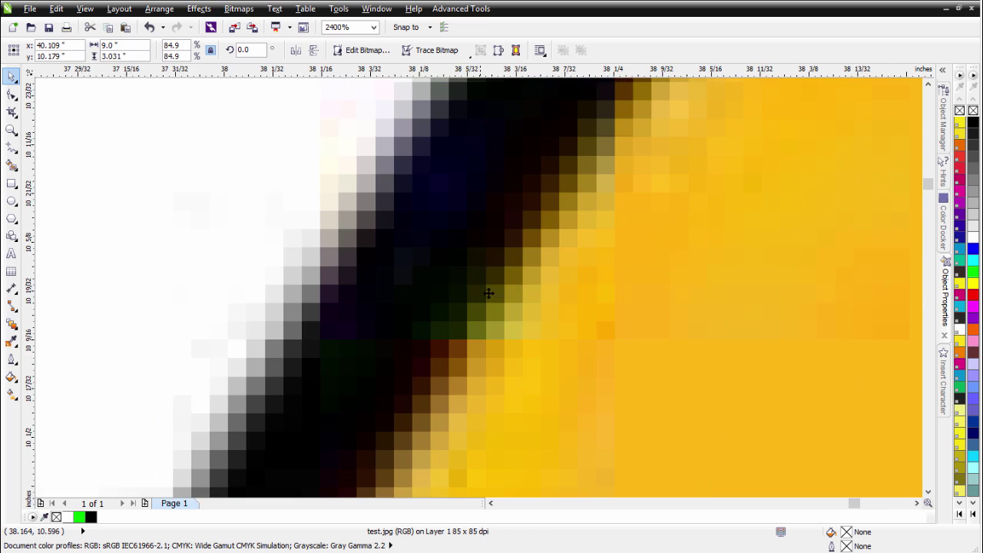
{"action": "scroll", "coordinate": [497, 300], "scroll_direction": "up", "scroll_amount": 1}
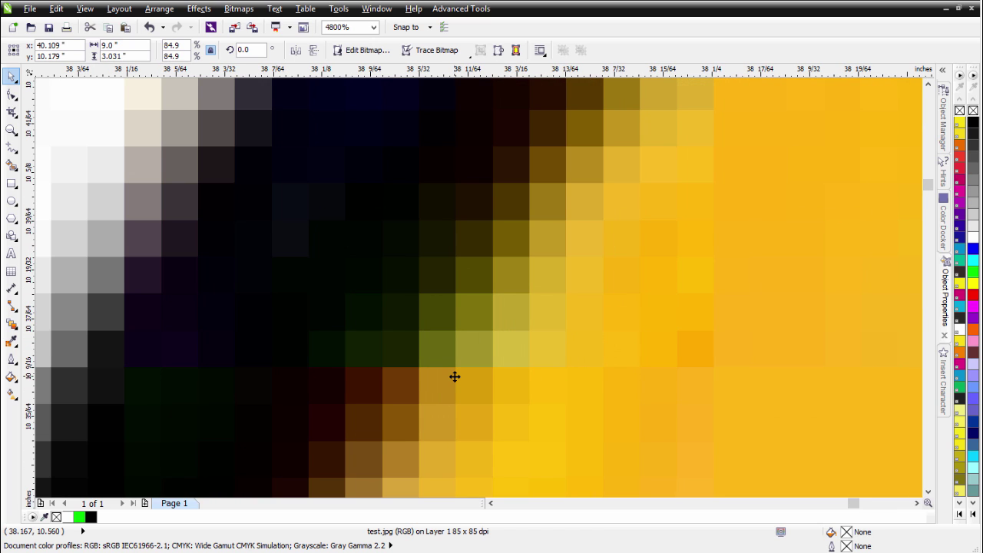
{"action": "scroll", "coordinate": [454, 376], "scroll_direction": "up", "scroll_amount": 1}
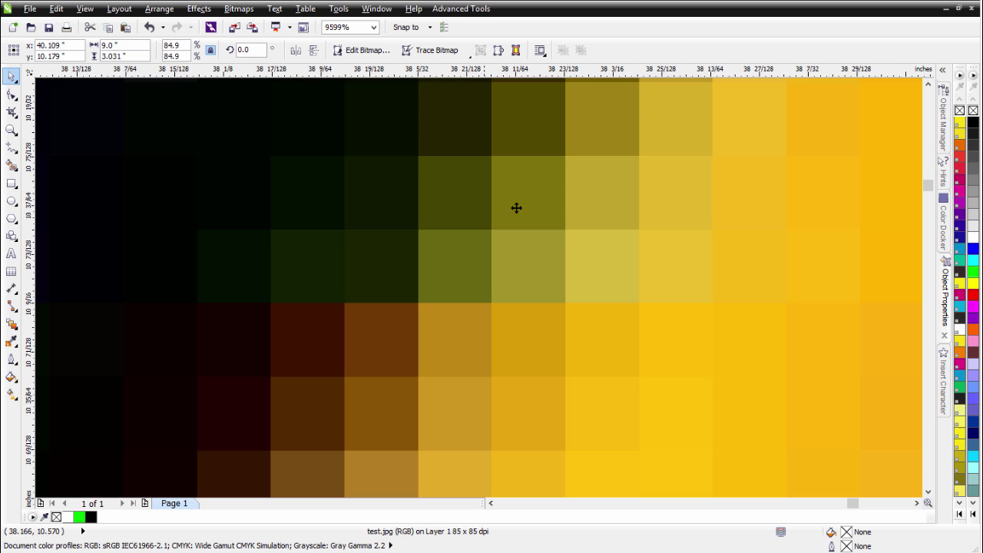
{"action": "scroll", "coordinate": [570, 273], "scroll_direction": "down", "scroll_amount": 3}
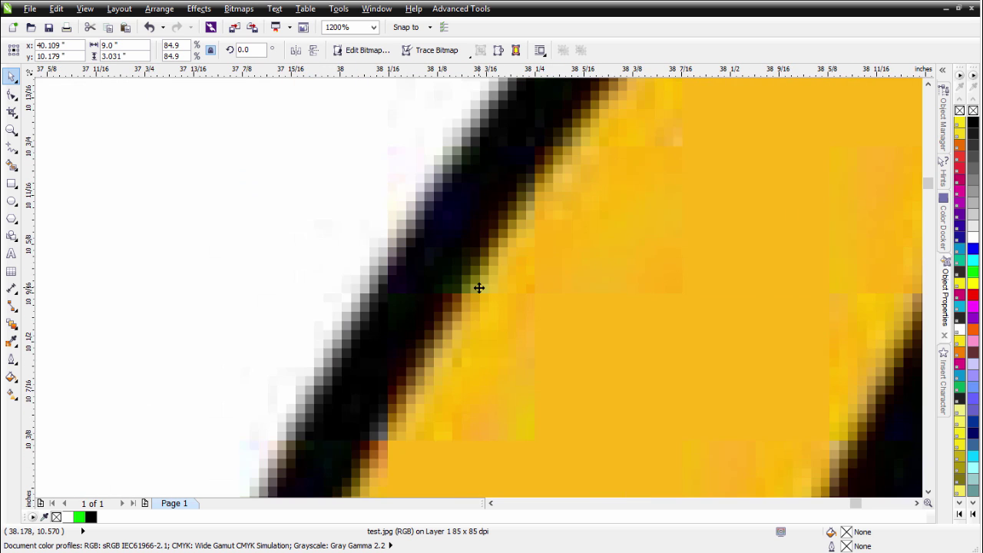
{"action": "scroll", "coordinate": [484, 286], "scroll_direction": "up", "scroll_amount": 2}
{"action": "scroll", "coordinate": [478, 287], "scroll_direction": "down", "scroll_amount": 4}
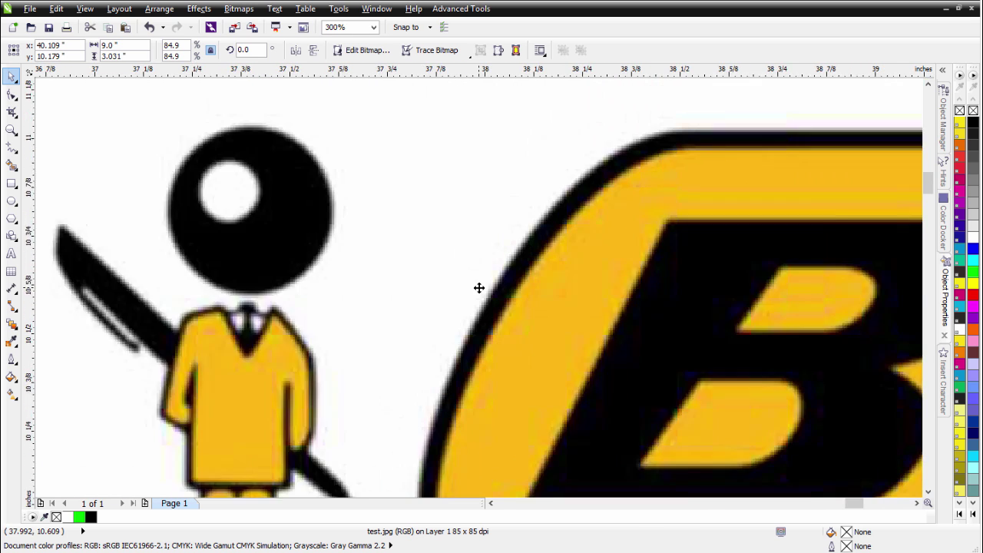
{"action": "scroll", "coordinate": [542, 161], "scroll_direction": "up", "scroll_amount": 1}
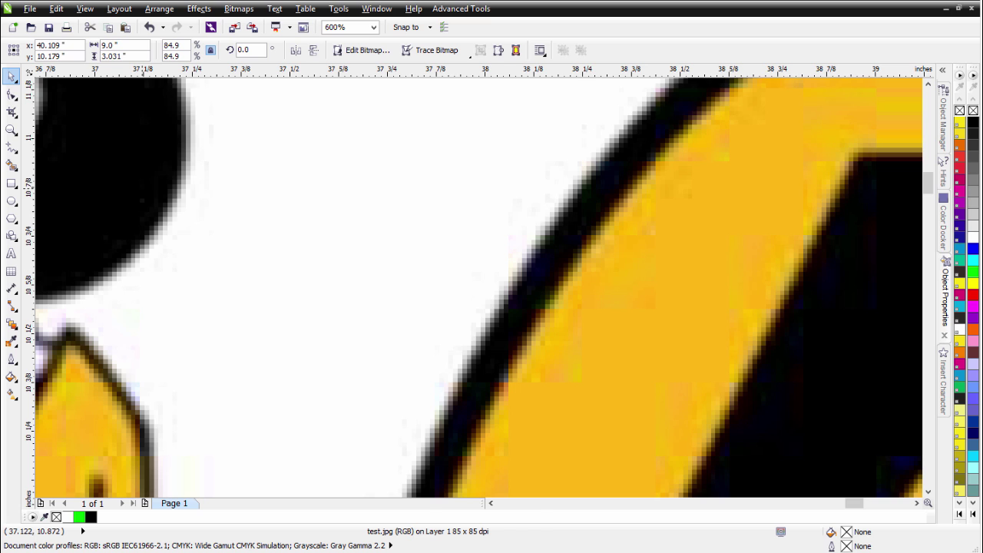
{"action": "scroll", "coordinate": [180, 198], "scroll_direction": "up", "scroll_amount": 1}
{"action": "scroll", "coordinate": [483, 363], "scroll_direction": "up", "scroll_amount": 1}
{"action": "scroll", "coordinate": [483, 363], "scroll_direction": "down", "scroll_amount": 4}
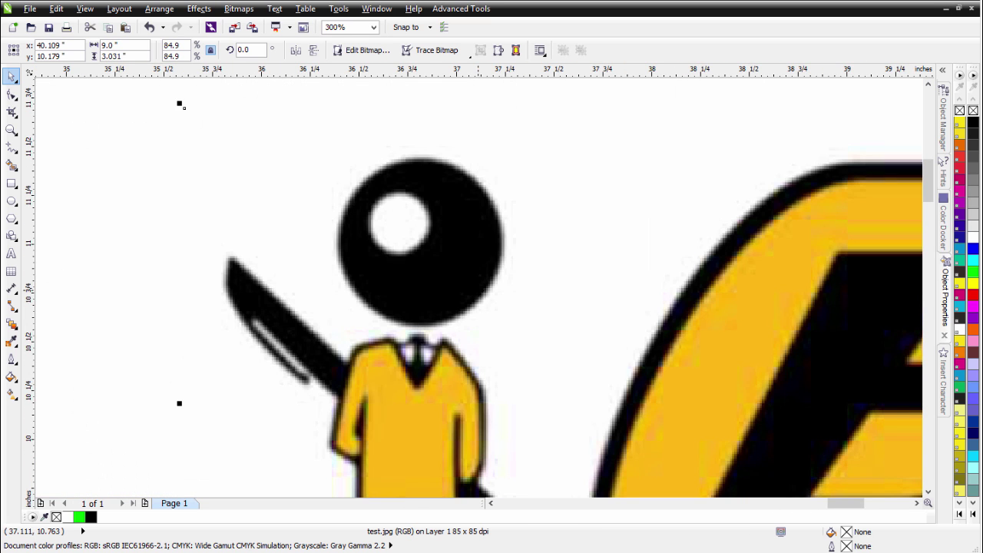
{"action": "scroll", "coordinate": [478, 287], "scroll_direction": "up", "scroll_amount": 2}
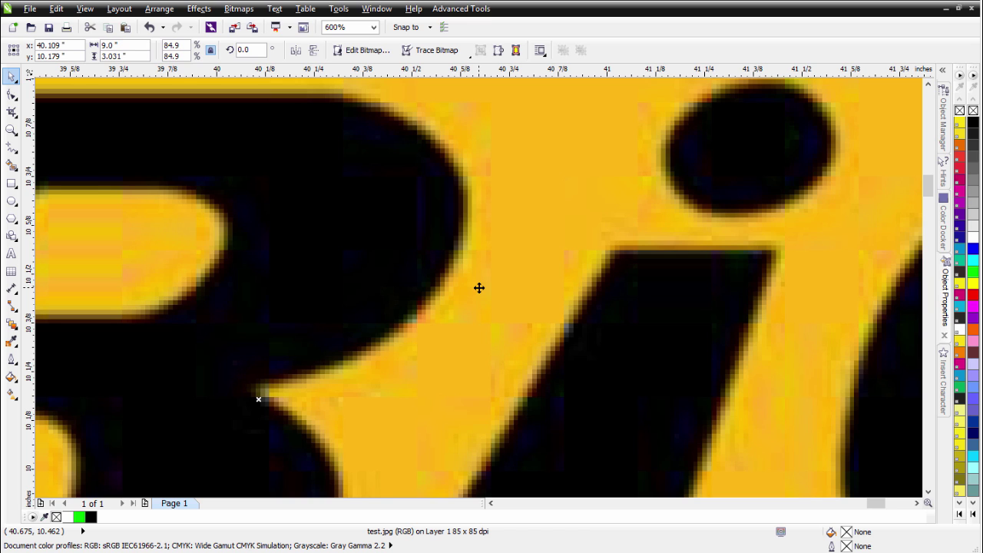
{"action": "scroll", "coordinate": [478, 287], "scroll_direction": "down", "scroll_amount": 3}
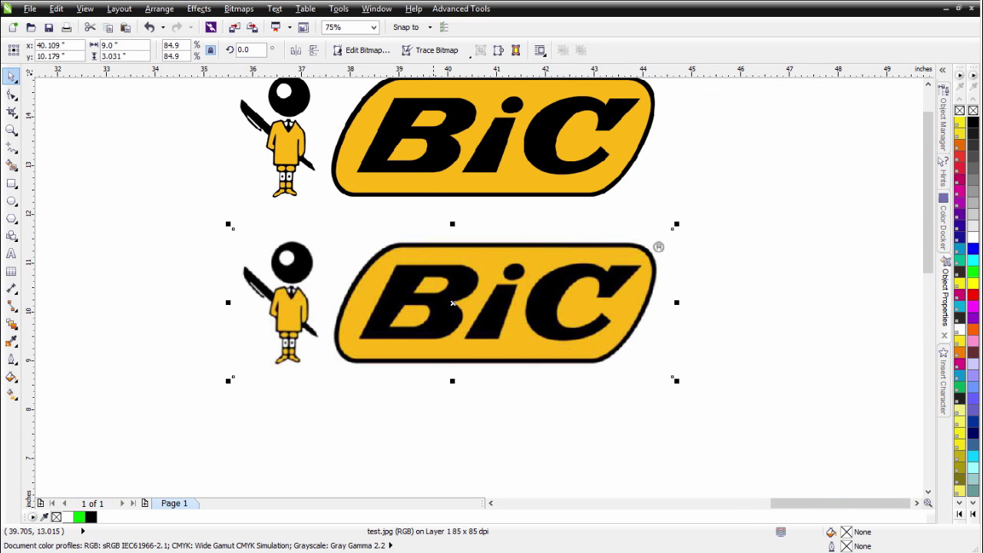
- Inspect both logo copies and delete the lower 85 dpi test.jpg copy
{"action": "scroll", "coordinate": [478, 287], "scroll_direction": "up", "scroll_amount": 2}
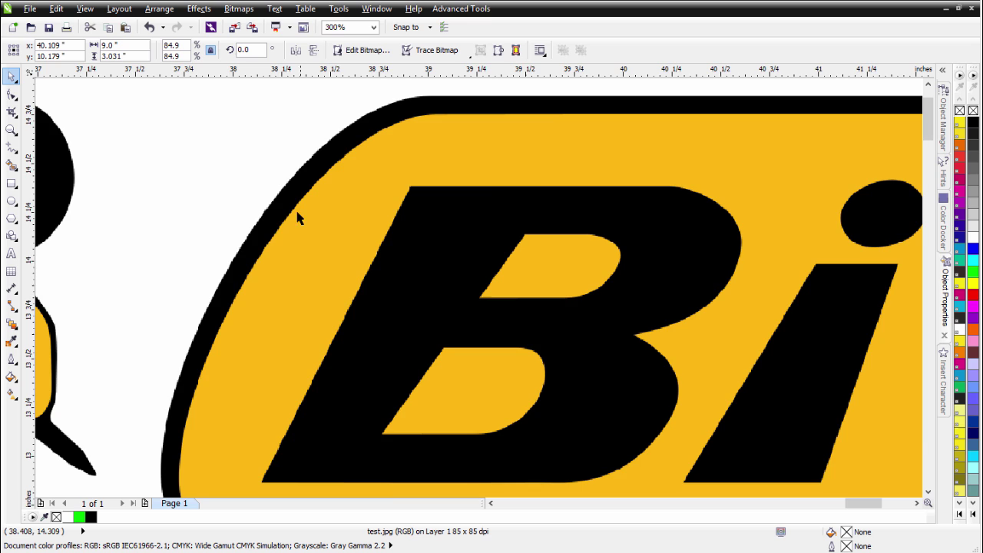
{"action": "scroll", "coordinate": [248, 274], "scroll_direction": "up", "scroll_amount": 2}
{"action": "scroll", "coordinate": [478, 285], "scroll_direction": "up", "scroll_amount": 1}
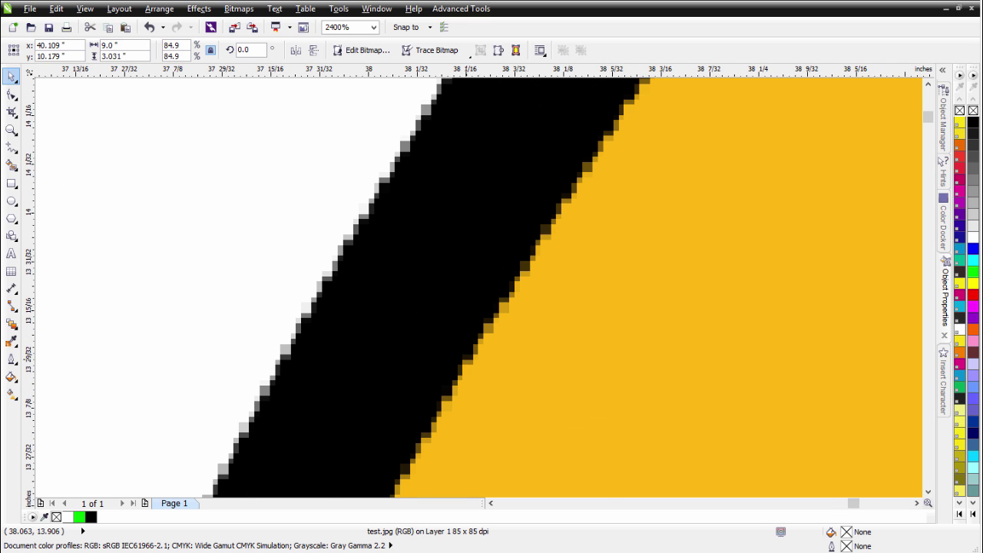
{"action": "scroll", "coordinate": [470, 364], "scroll_direction": "down", "scroll_amount": 3}
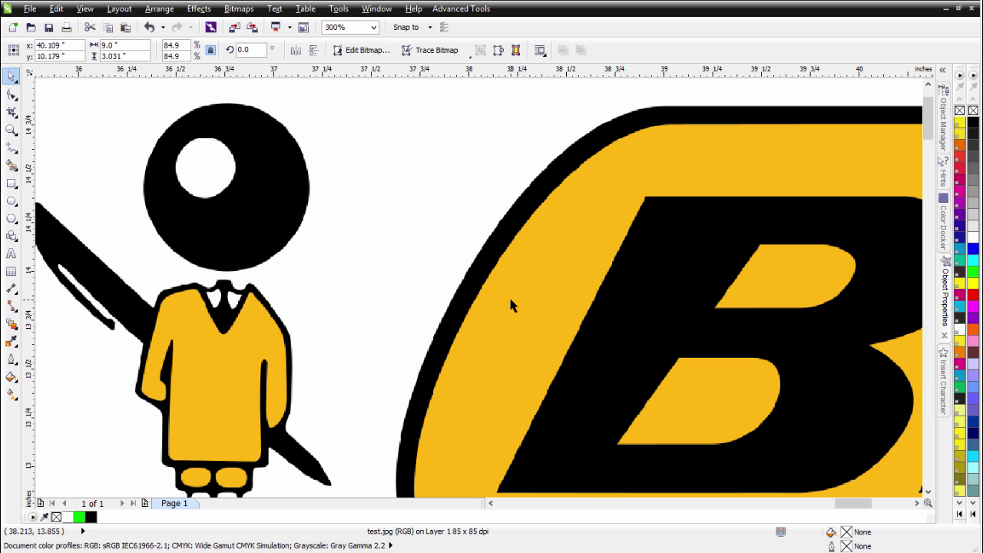
{"action": "scroll", "coordinate": [476, 292], "scroll_direction": "down", "scroll_amount": 2}
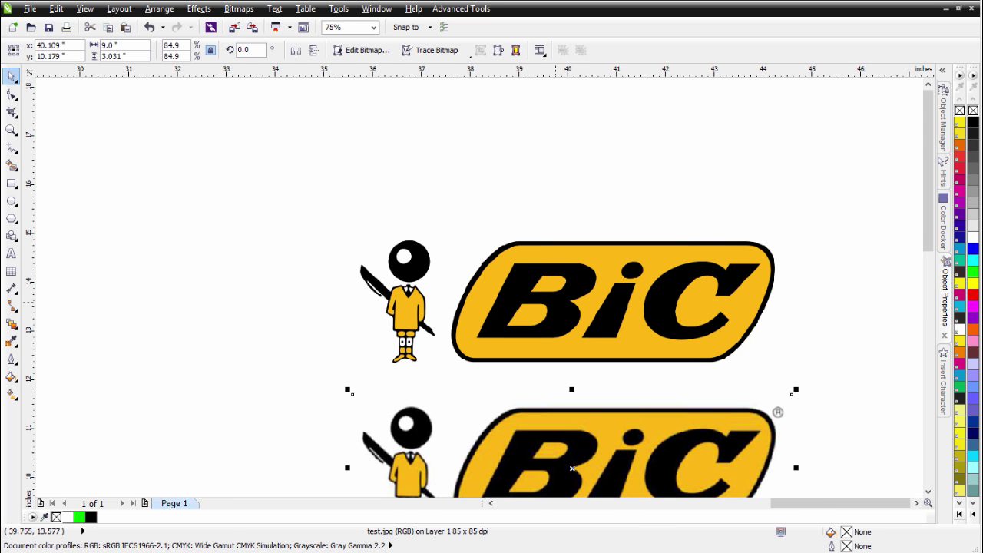
{"action": "scroll", "coordinate": [528, 446], "scroll_direction": "right", "scroll_amount": 2}
{"action": "left_click", "coordinate": [470, 453]}
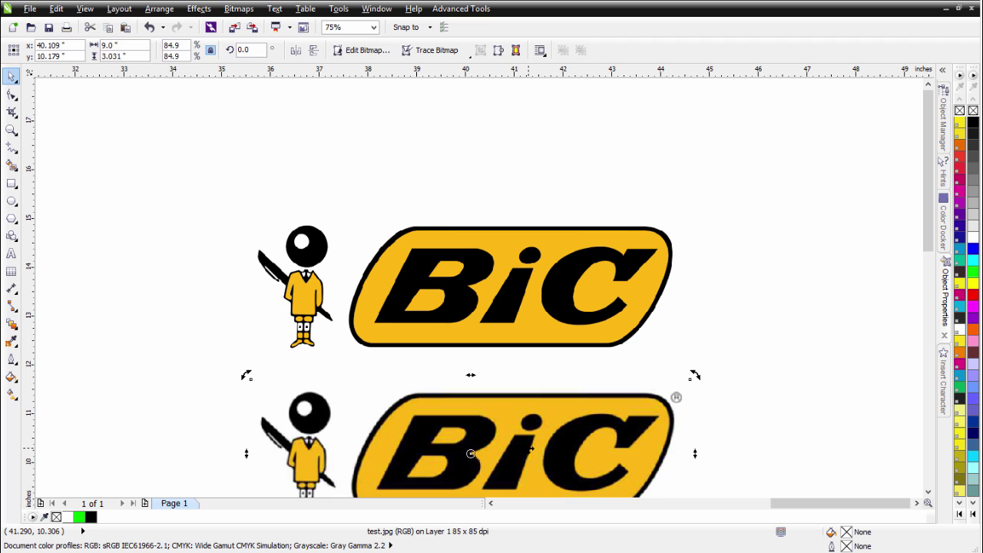
{"action": "key", "text": "Delete"}
- Move the remaining 300 dpi BiC logo bitmap onto the page
{"action": "left_click", "coordinate": [486, 295]}
{"action": "scroll", "coordinate": [480, 290], "scroll_direction": "down", "scroll_amount": 2}
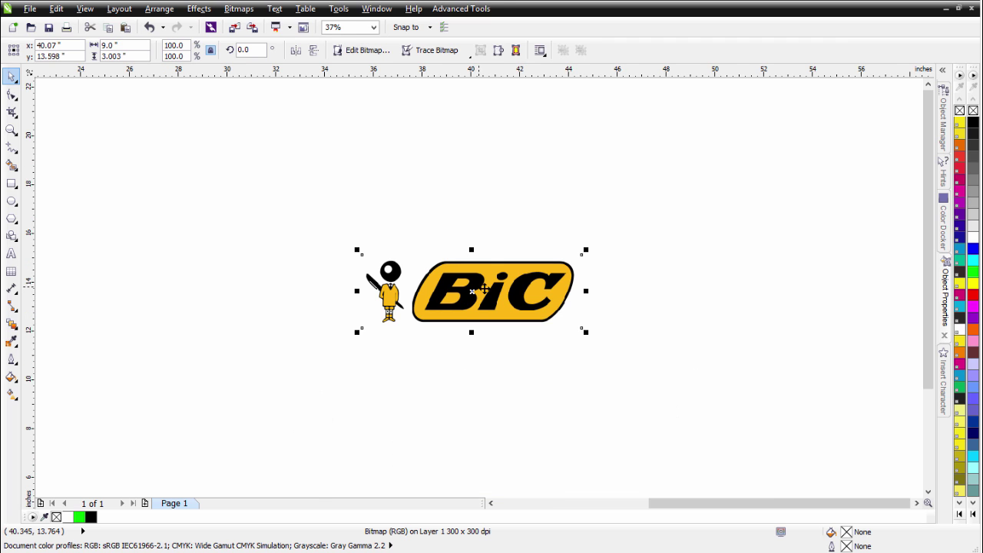
{"action": "left_click_drag", "start_coordinate": [478, 286], "coordinate": [68, 397]}
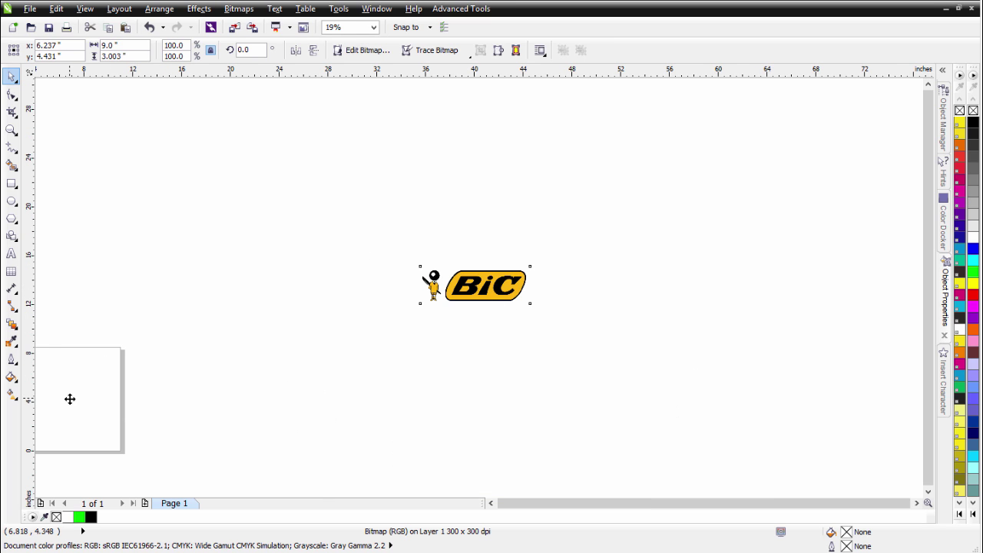
{"action": "scroll", "coordinate": [69, 397], "scroll_direction": "down", "scroll_amount": 1}
{"action": "scroll", "coordinate": [452, 285], "scroll_direction": "up", "scroll_amount": 3}
{"action": "left_click_drag", "start_coordinate": [463, 247], "coordinate": [417, 275]}
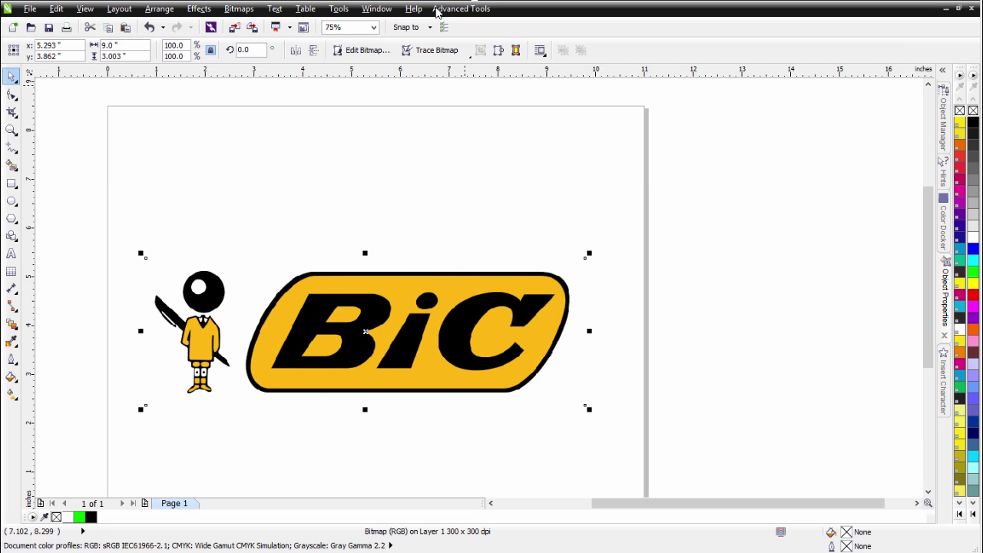
- Launch SimpleSeps Raster 1.2 from Advanced Tools, showing its Click-Seps tab right of the logo
{"action": "left_click", "coordinate": [447, 9]}
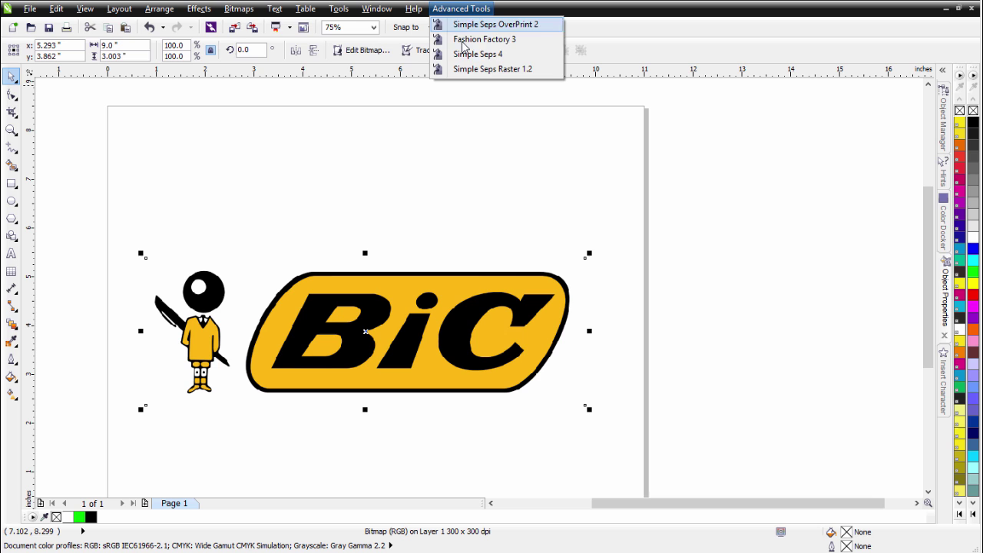
{"action": "left_click", "coordinate": [471, 70]}
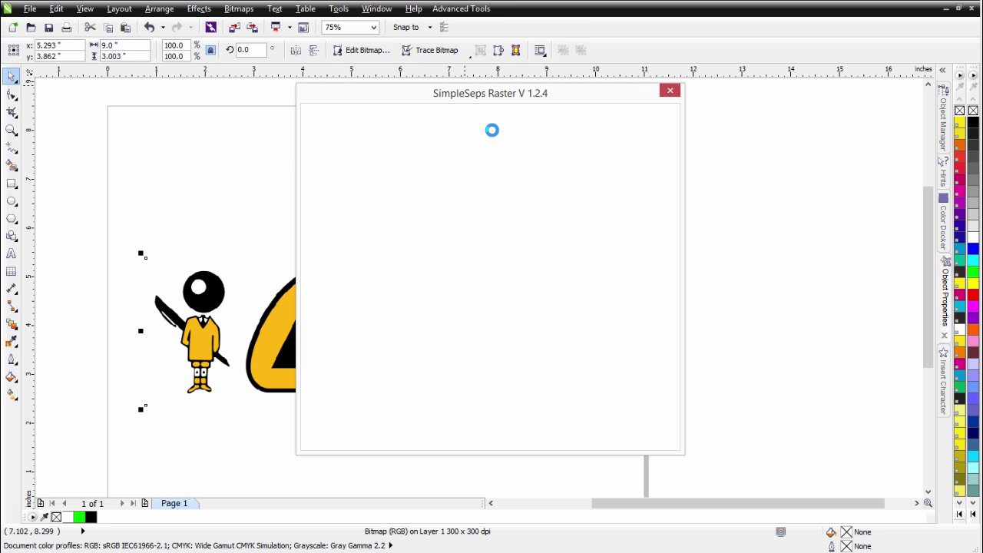
{"action": "left_click", "coordinate": [539, 117]}
{"action": "left_click_drag", "start_coordinate": [532, 89], "coordinate": [813, 69]}
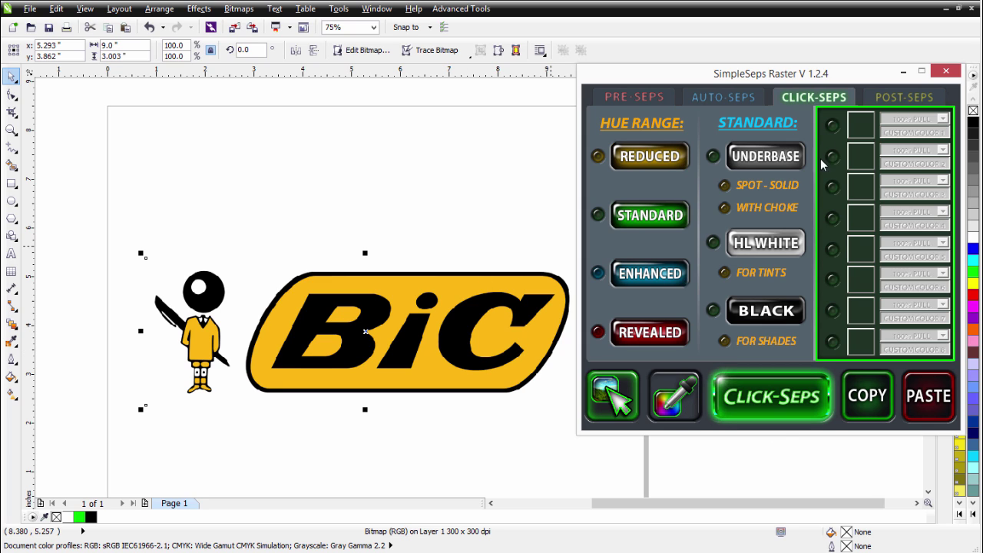
- Draw a rectangle covering the BiC logo and fill it bright green
{"action": "left_click", "coordinate": [476, 331]}
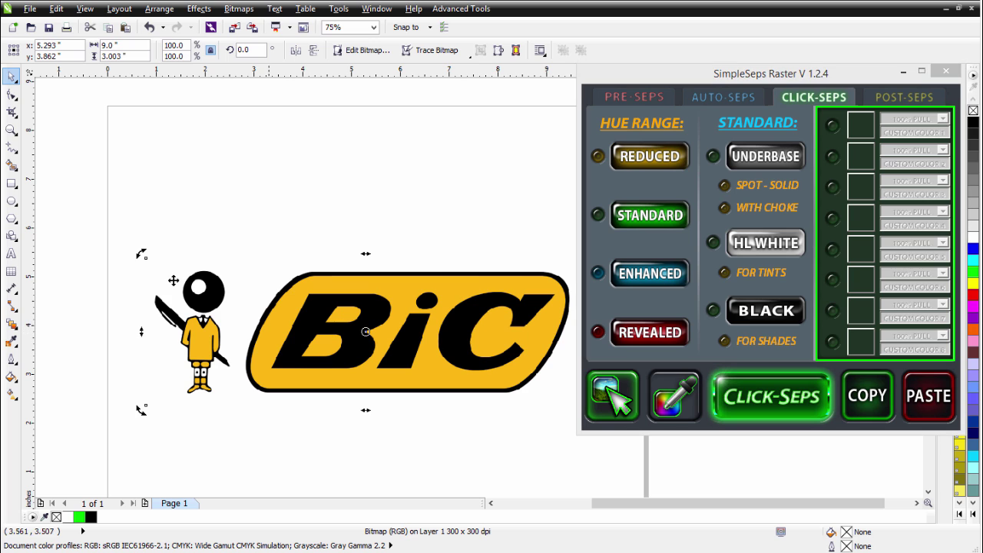
{"action": "left_click", "coordinate": [11, 184]}
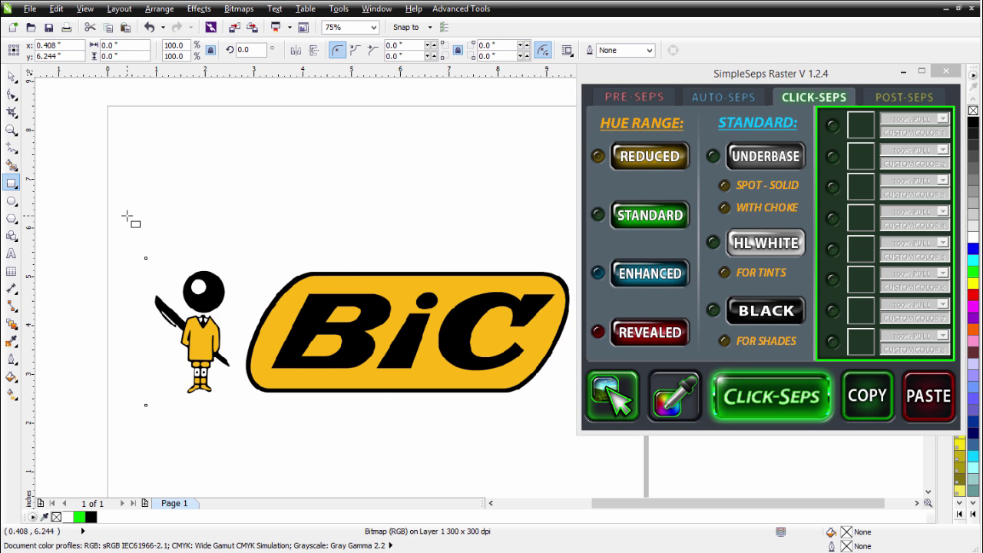
{"action": "left_click_drag", "start_coordinate": [127, 215], "coordinate": [605, 444]}
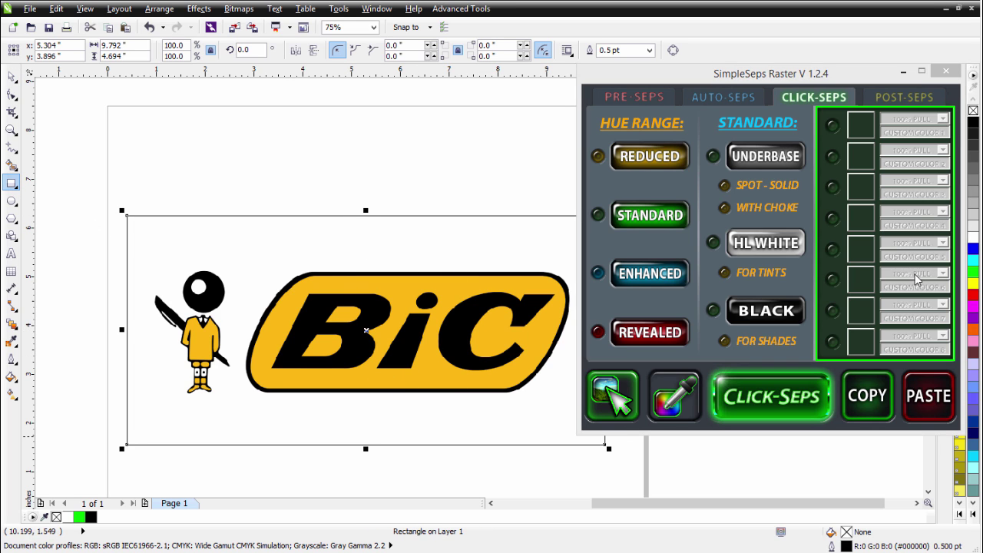
{"action": "left_click", "coordinate": [971, 272]}
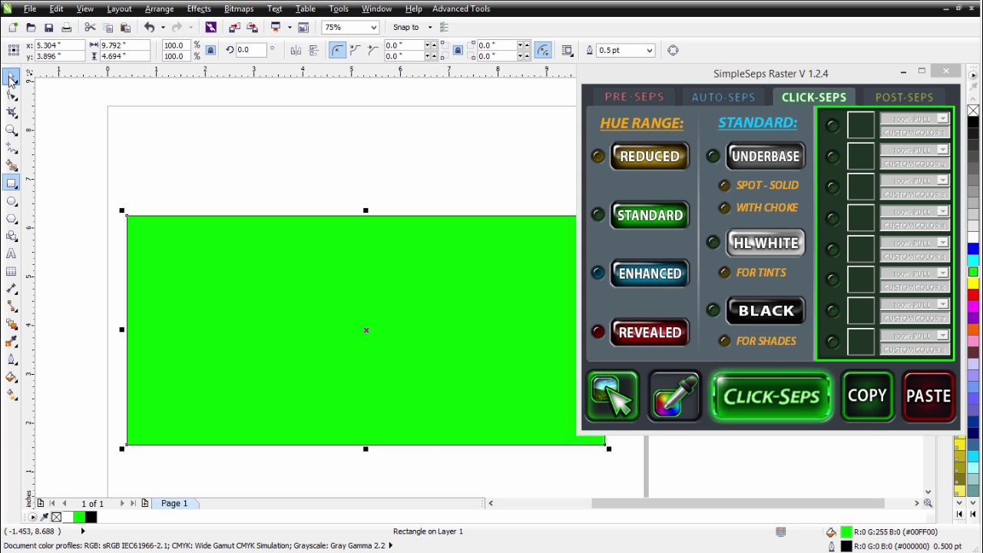
- Send the green rectangle to the back of the page behind the logo
{"action": "left_click", "coordinate": [11, 76]}
{"action": "right_click", "coordinate": [273, 290]}
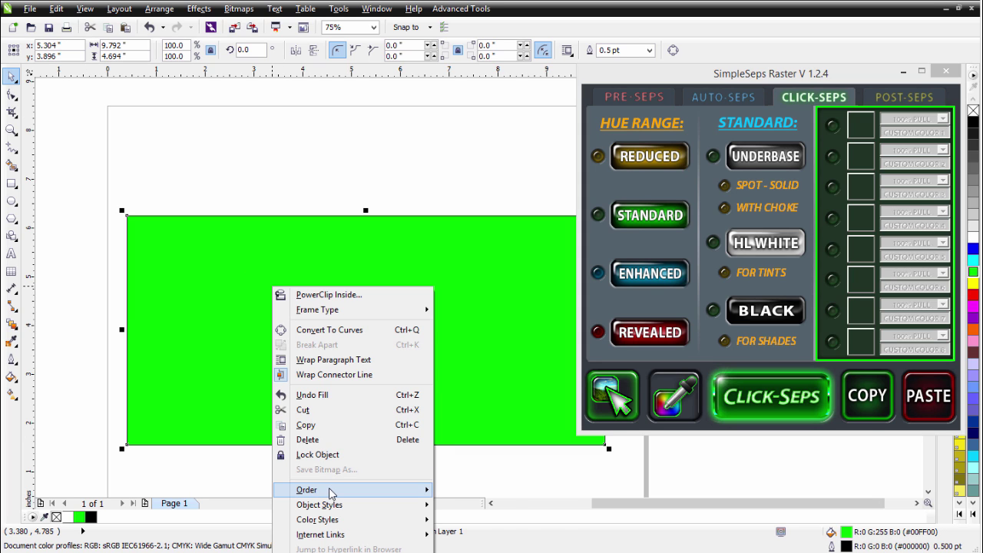
{"action": "mouse_move", "coordinate": [333, 492]}
{"action": "left_click", "coordinate": [458, 506]}
{"action": "left_click", "coordinate": [258, 163]}
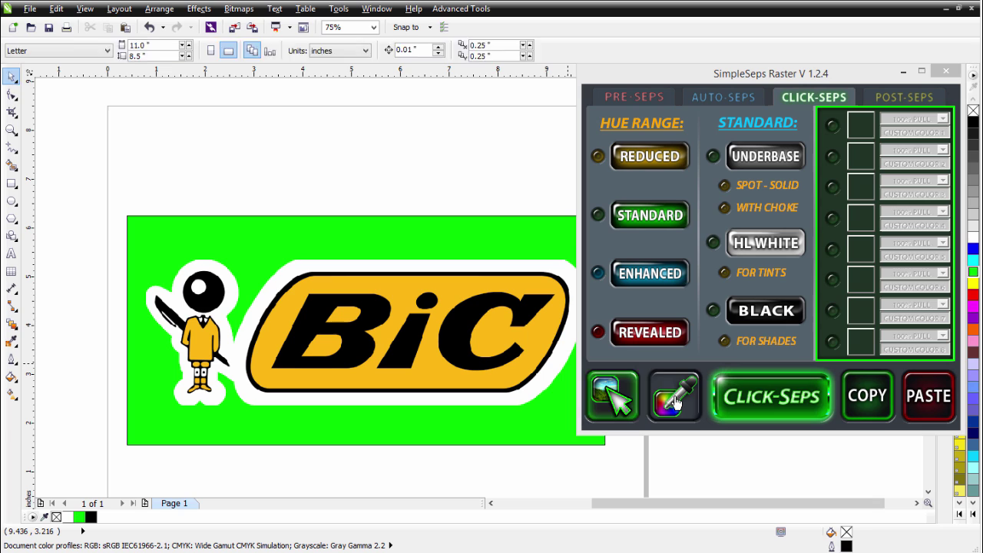
- Eyedrop white into SimpleSeps colour row 1 and set its pull to Trapped Spot
{"action": "left_click", "coordinate": [675, 402]}
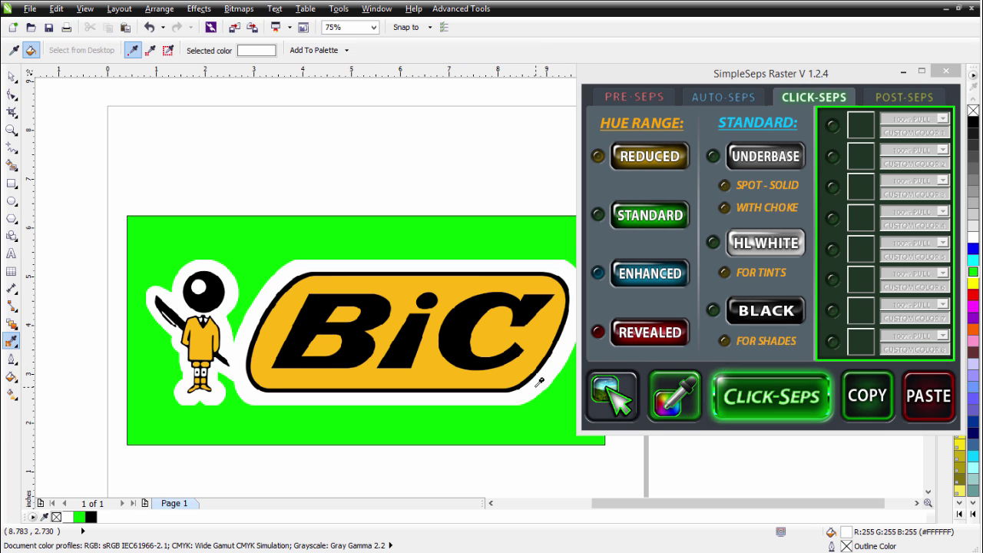
{"action": "left_click", "coordinate": [833, 129]}
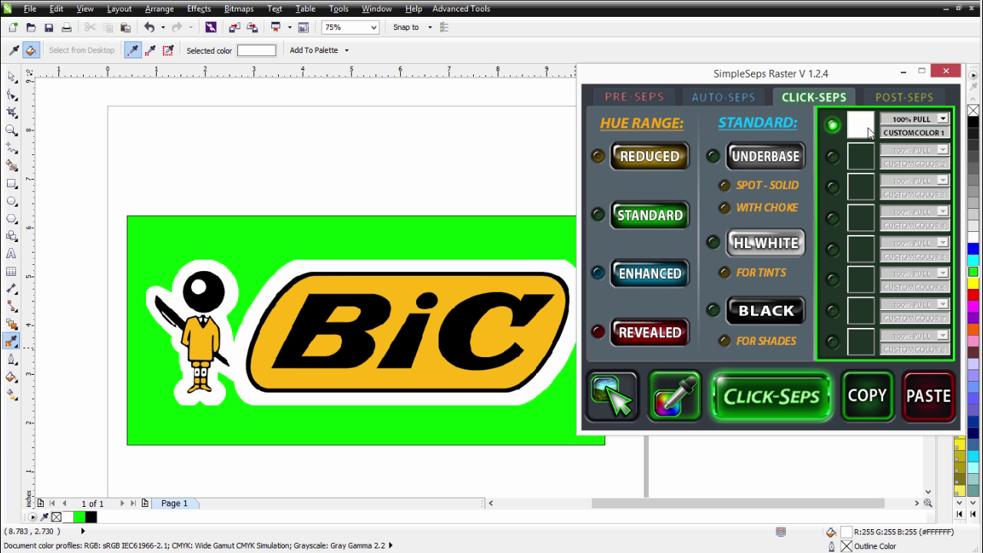
{"action": "left_click", "coordinate": [943, 118]}
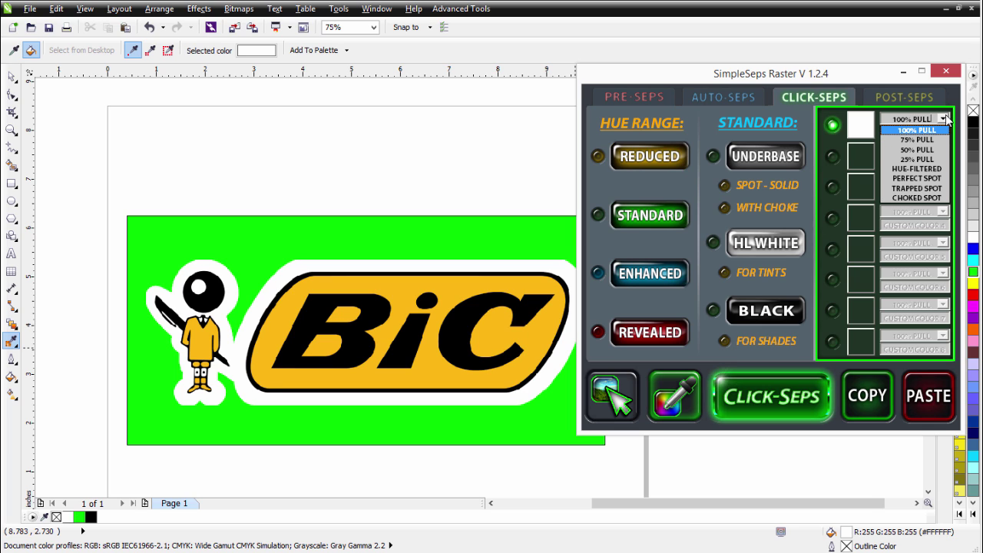
{"action": "left_click", "coordinate": [930, 188]}
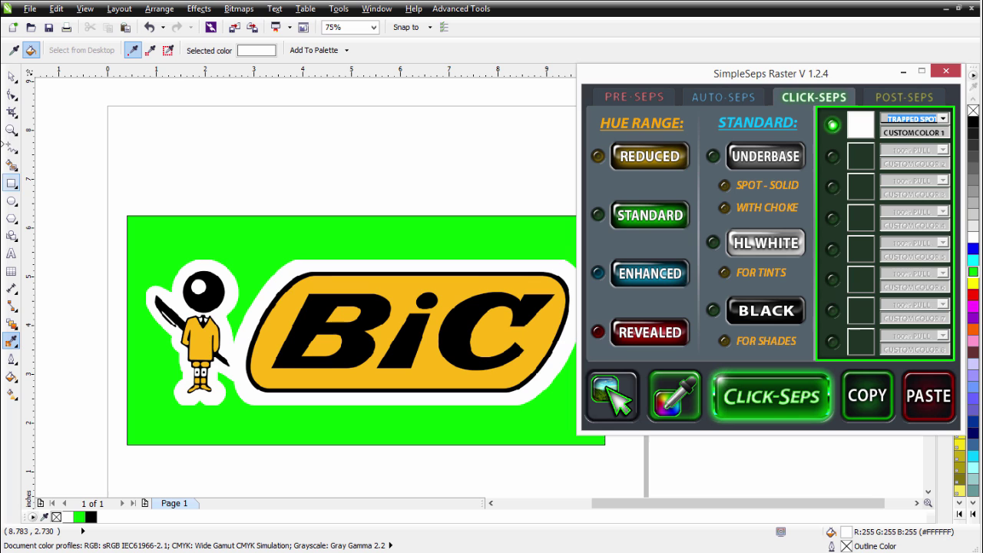
- Zoom in on the logo's black edge to check it, then zoom back out
{"action": "left_click", "coordinate": [10, 131]}
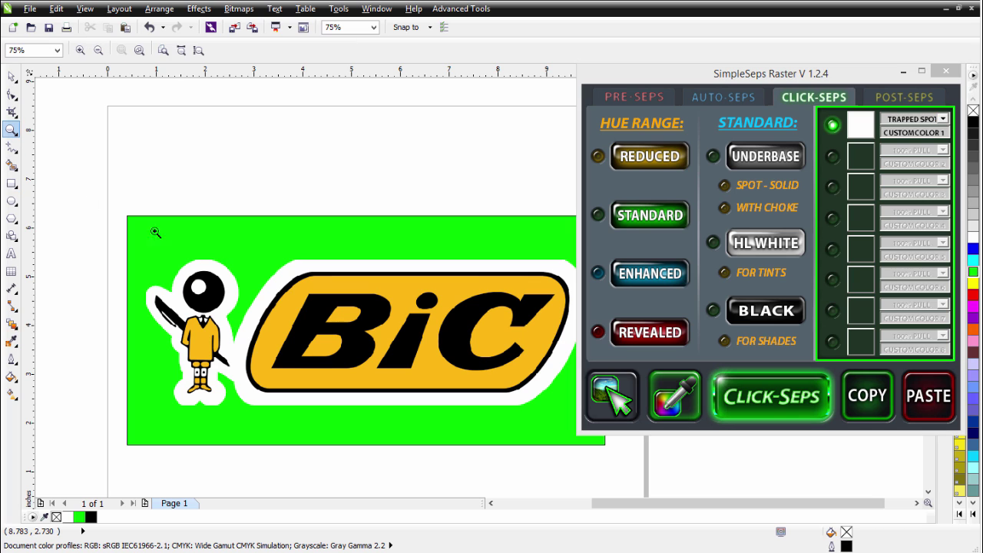
{"action": "left_click", "coordinate": [271, 313]}
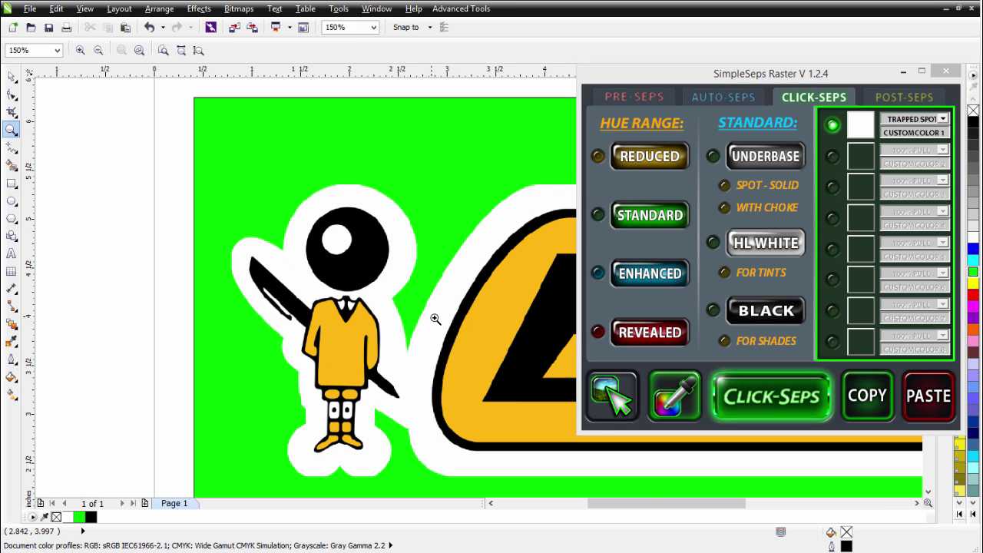
{"action": "left_click_drag", "start_coordinate": [471, 347], "coordinate": [454, 336]}
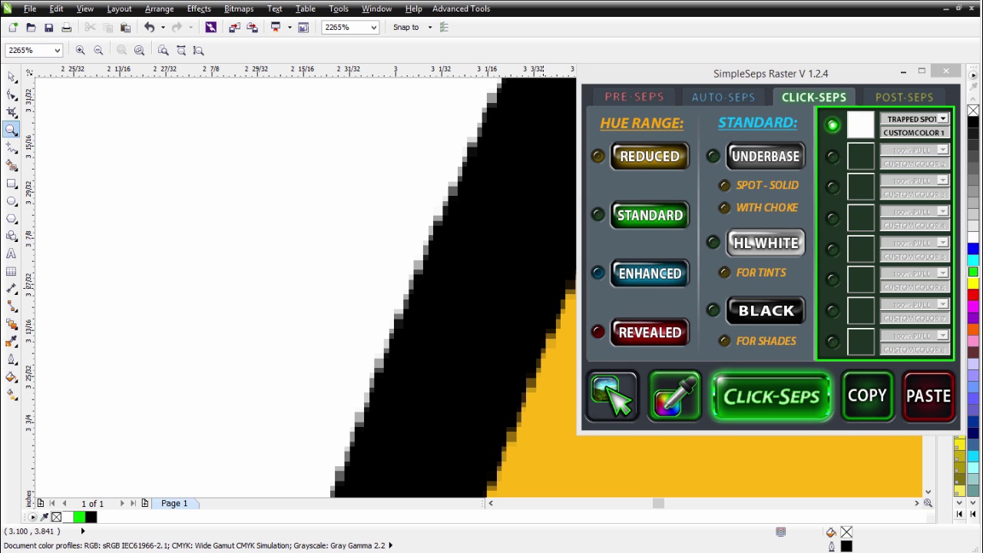
{"action": "key", "text": "F4"}
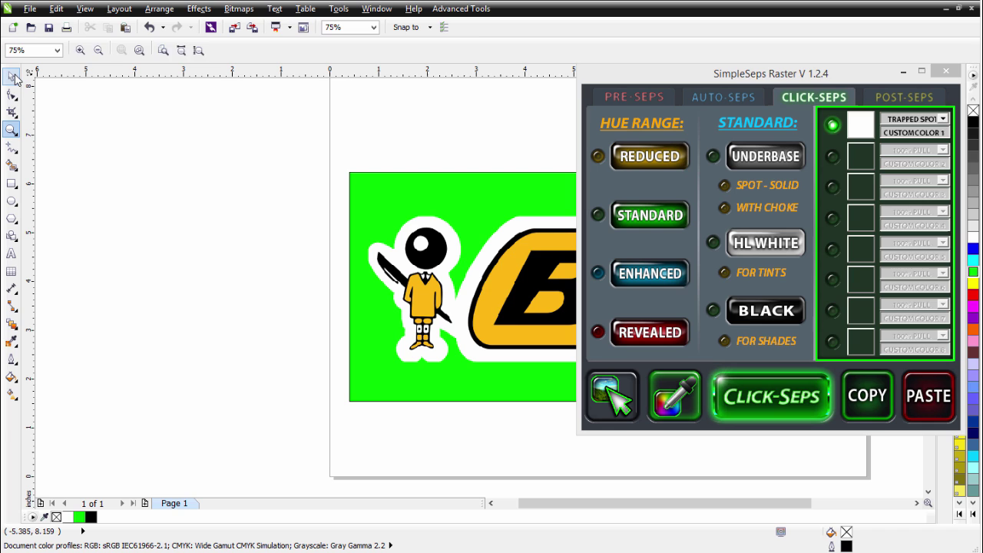
- Eyedrop the logo's yellow #FDB913 into row 2 and set it to Trapped Spot
{"action": "left_click", "coordinate": [11, 77]}
{"action": "left_click", "coordinate": [687, 407]}
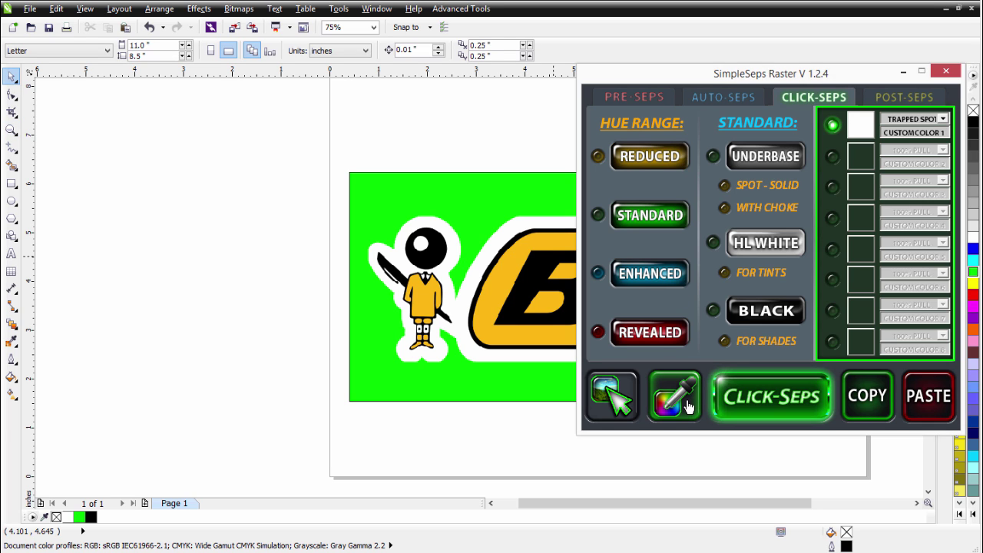
{"action": "left_click", "coordinate": [500, 274]}
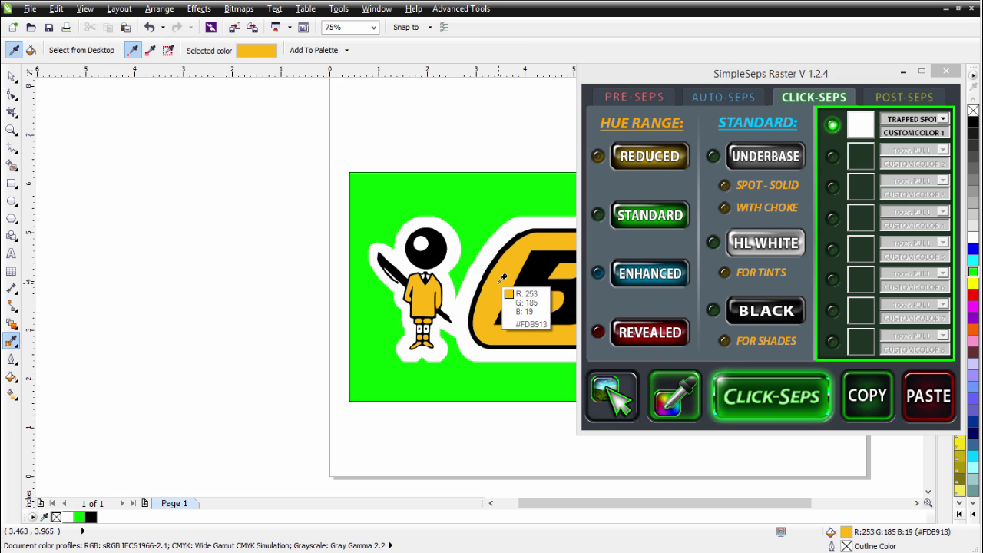
{"action": "left_click", "coordinate": [830, 156]}
{"action": "left_click", "coordinate": [942, 150]}
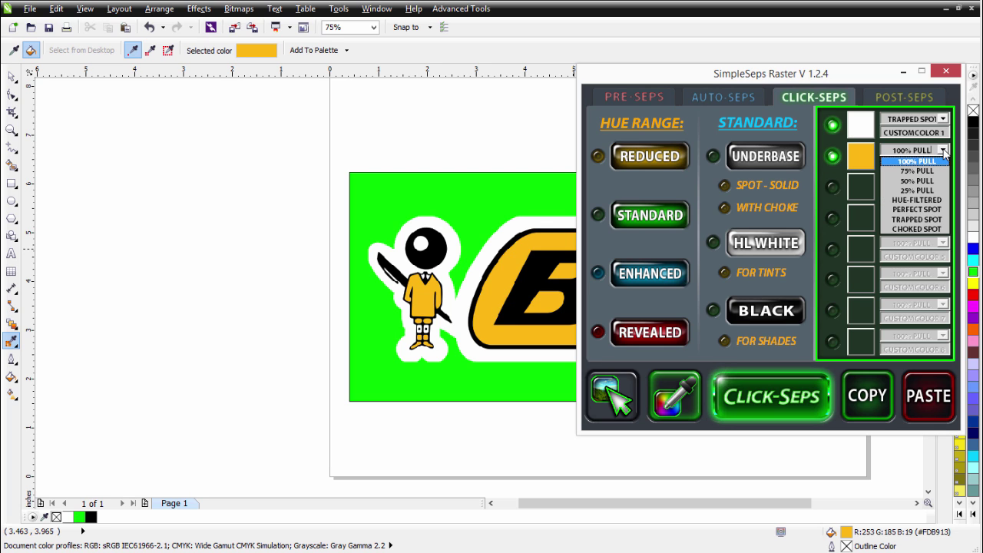
{"action": "left_click", "coordinate": [926, 223]}
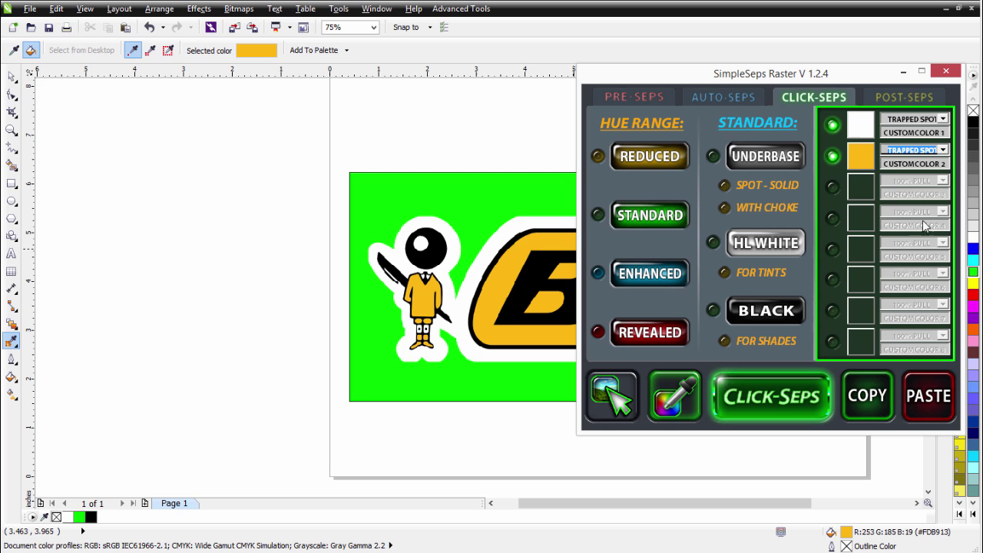
- Eyedrop the logo's black into row 3 and set it to Trapped Spot
{"action": "left_click", "coordinate": [665, 380]}
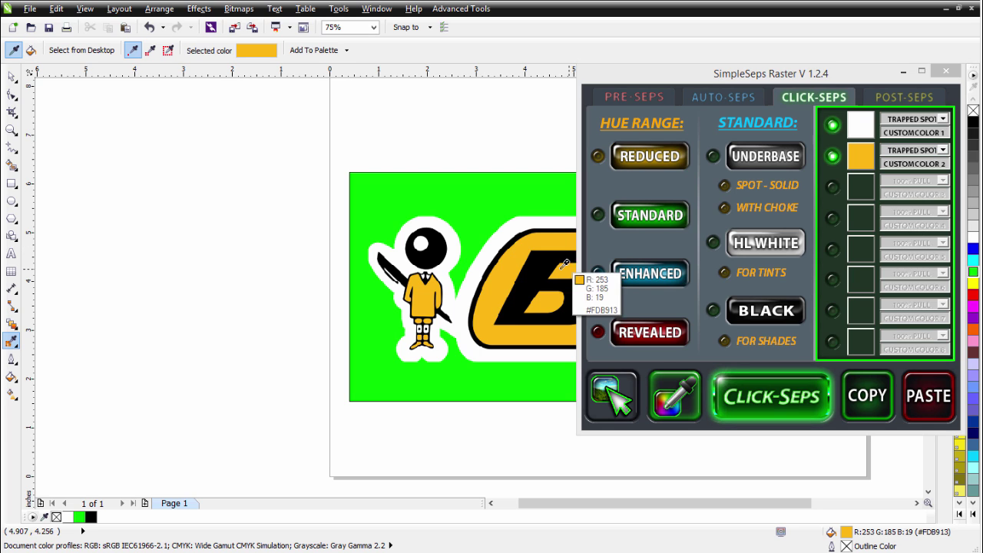
{"action": "left_click", "coordinate": [536, 278]}
{"action": "left_click", "coordinate": [834, 182]}
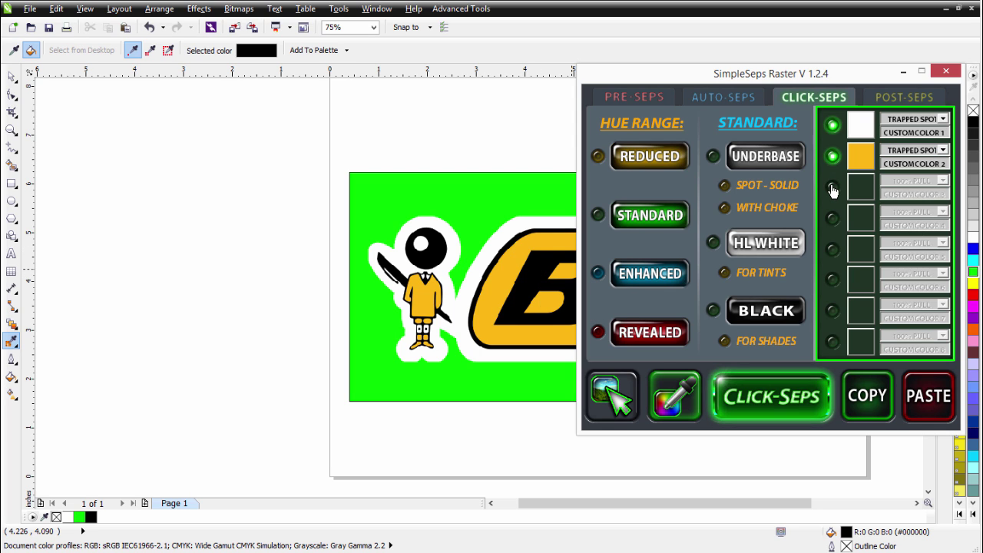
{"action": "left_click", "coordinate": [942, 181]}
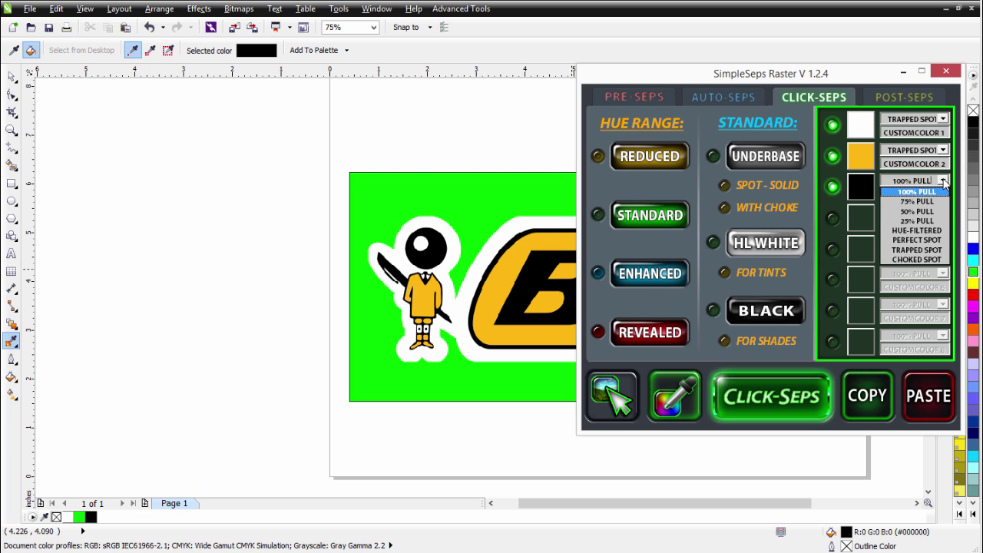
{"action": "left_click", "coordinate": [917, 250]}
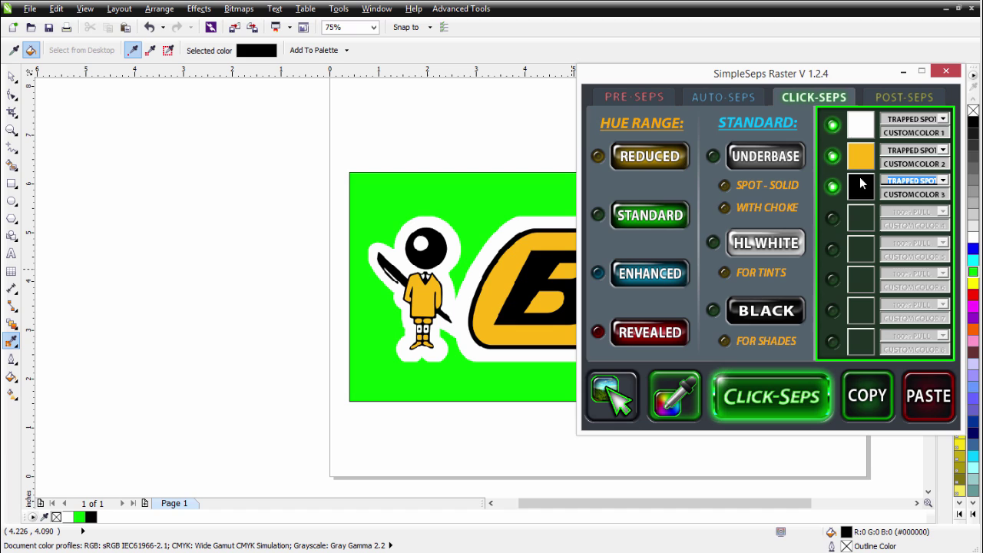
{"action": "left_click", "coordinate": [714, 158]}
- Delete the green background rectangle, then run Click-Seps on the selected BiC logo bitmap
{"action": "left_click", "coordinate": [788, 402]}
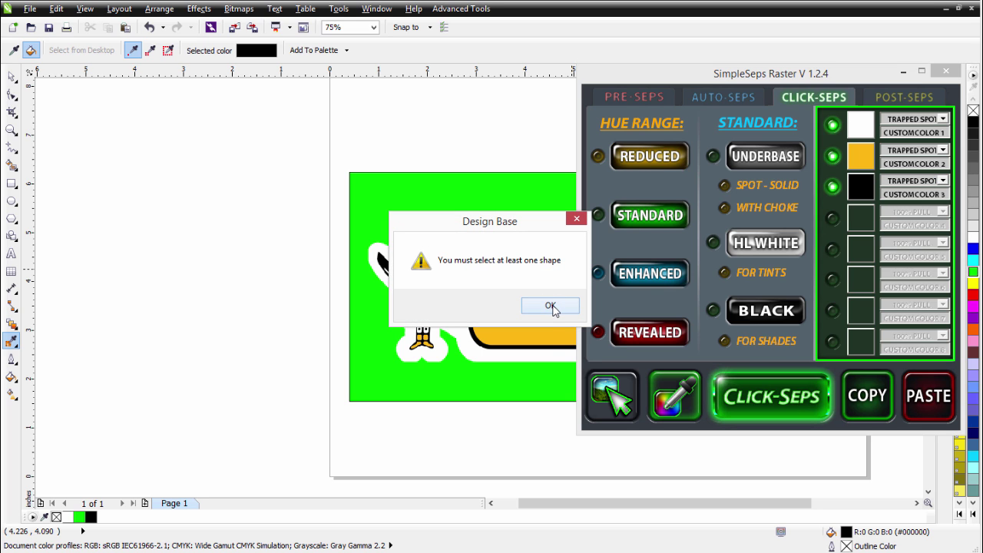
{"action": "left_click", "coordinate": [550, 305]}
{"action": "left_click", "coordinate": [11, 76]}
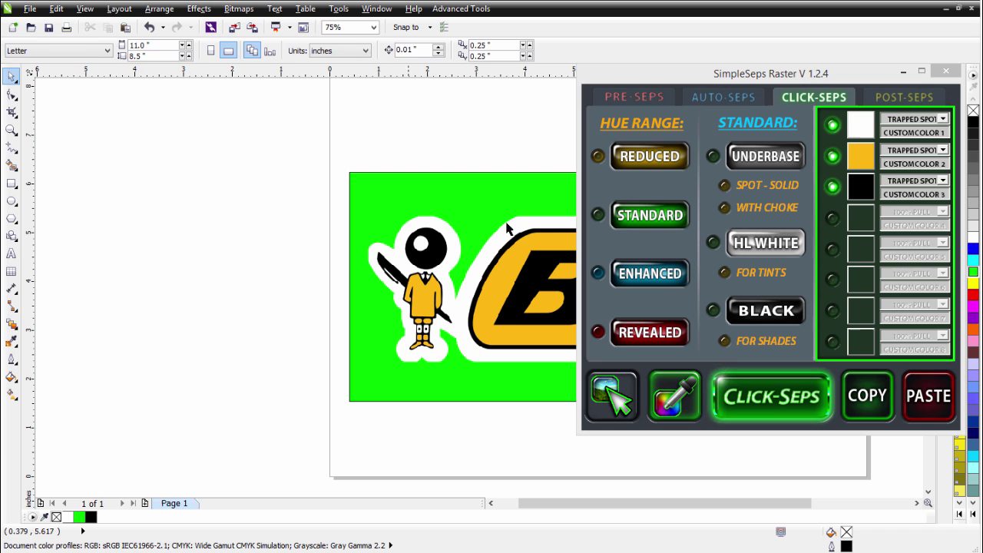
{"action": "left_click", "coordinate": [424, 177]}
{"action": "key", "text": "Delete"}
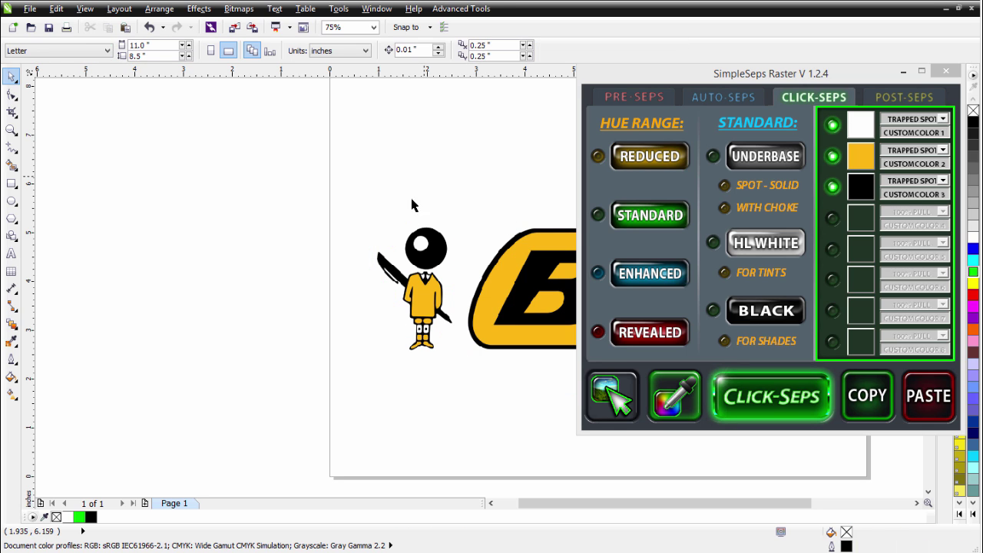
{"action": "left_click", "coordinate": [416, 227]}
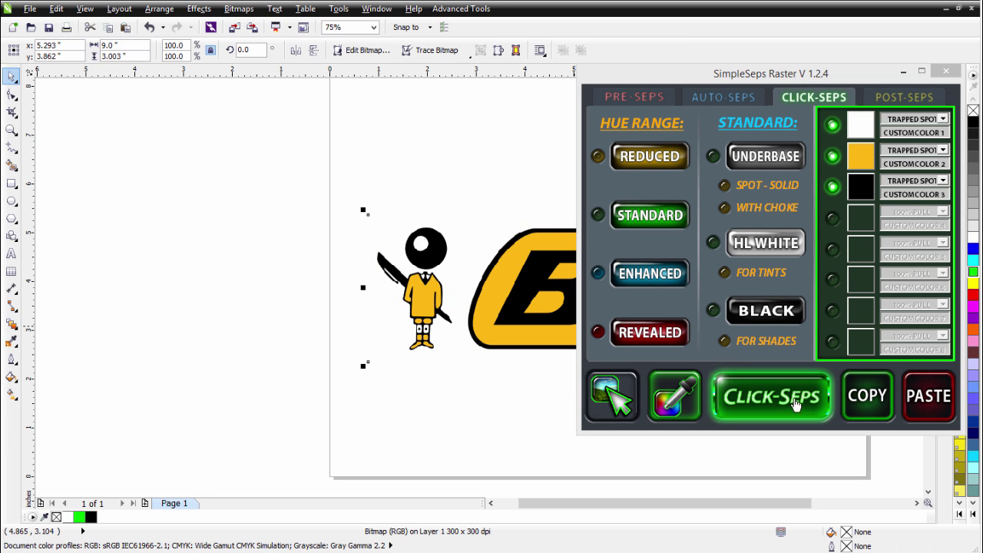
{"action": "left_click", "coordinate": [791, 399]}
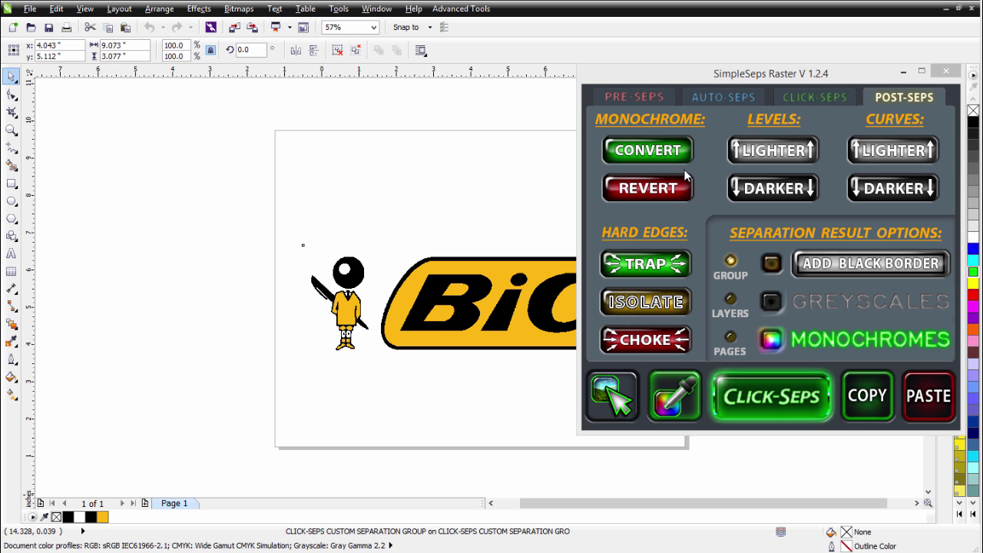
- Close the SimpleSeps Raster window and zoom in on the separated BiC lettering edges
{"action": "left_click", "coordinate": [945, 73]}
{"action": "left_click", "coordinate": [11, 130]}
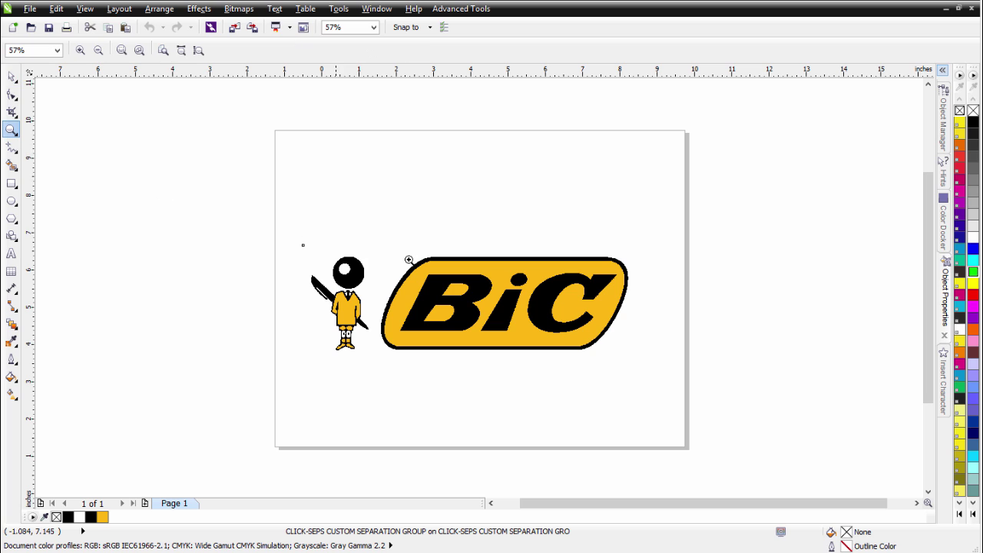
{"action": "left_click_drag", "start_coordinate": [399, 266], "coordinate": [402, 288]}
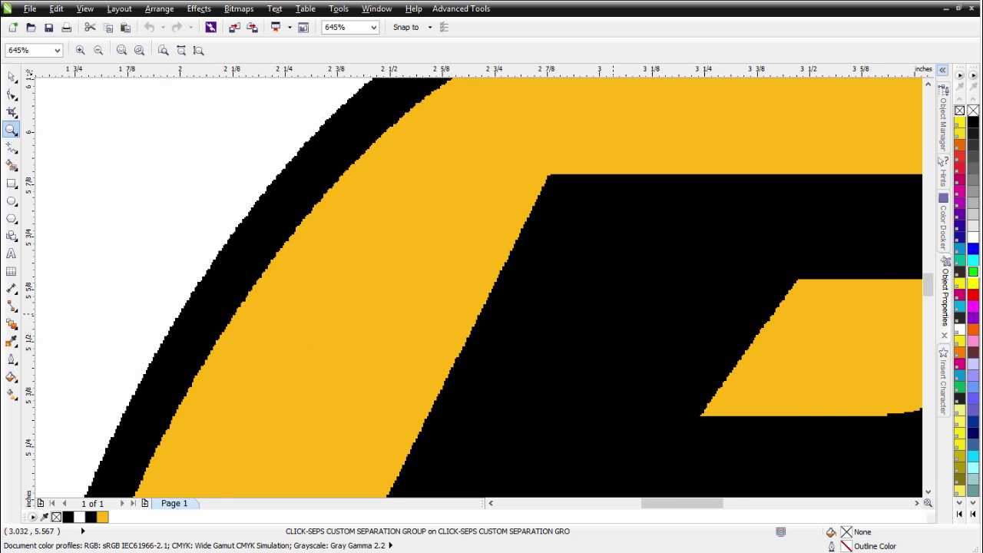
{"action": "scroll", "coordinate": [614, 314], "scroll_direction": "down", "scroll_amount": 3}
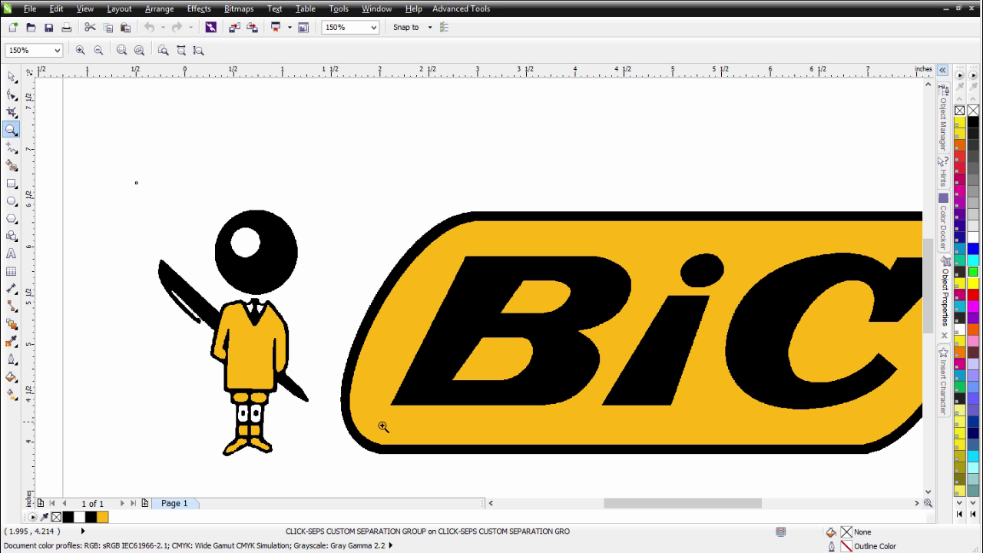
- Zoom out to the whole page and ungroup the separated logo into its colour plates
{"action": "right_click", "coordinate": [745, 288]}
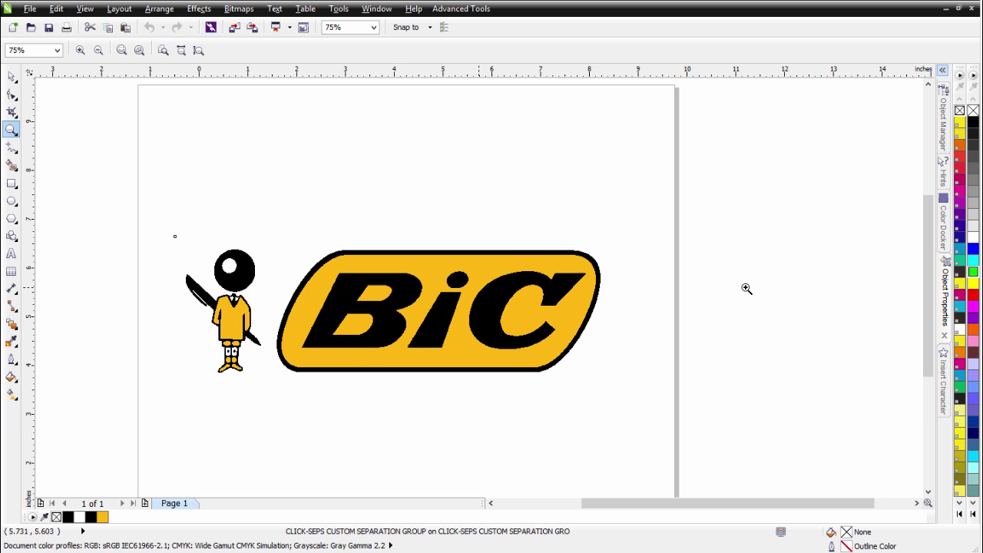
{"action": "double_click", "coordinate": [12, 76]}
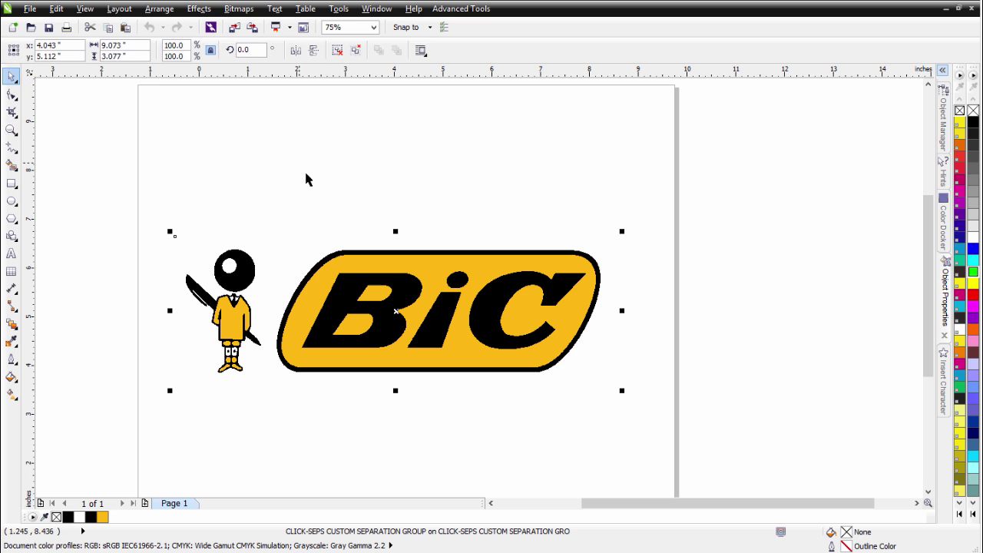
{"action": "left_click", "coordinate": [304, 178]}
{"action": "key", "text": "ctrl+a"}
- Pull the black and yellow plates apart and tint the white underbase blue, then undo
{"action": "left_click", "coordinate": [355, 49]}
{"action": "left_click", "coordinate": [353, 294]}
{"action": "left_click_drag", "start_coordinate": [354, 294], "coordinate": [529, 190]}
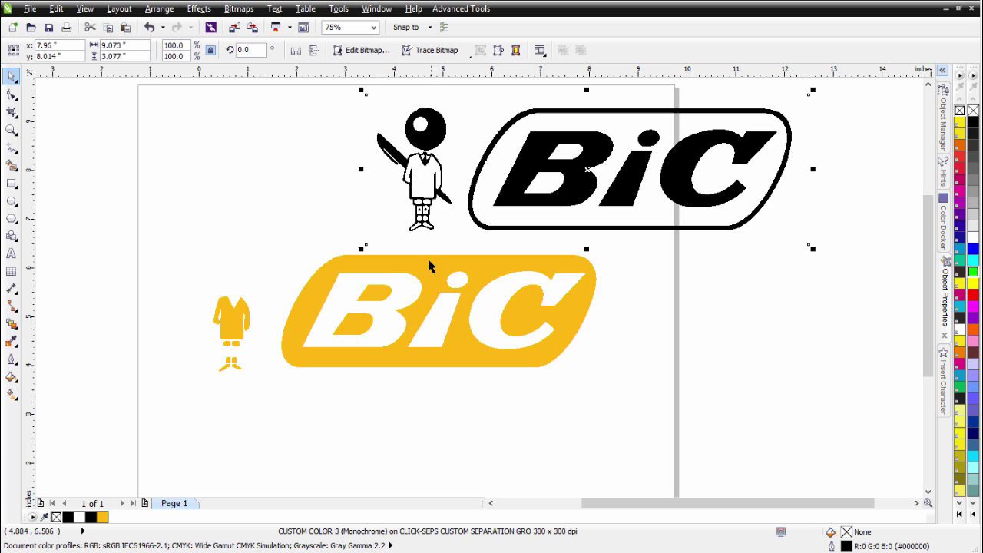
{"action": "left_click_drag", "start_coordinate": [427, 263], "coordinate": [372, 412]}
{"action": "left_click", "coordinate": [338, 294]}
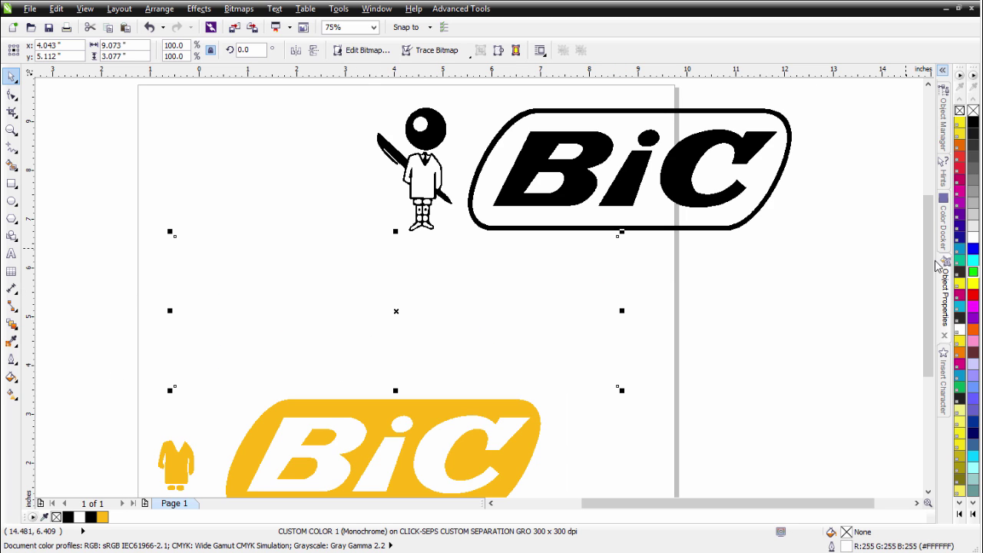
{"action": "left_click", "coordinate": [972, 250]}
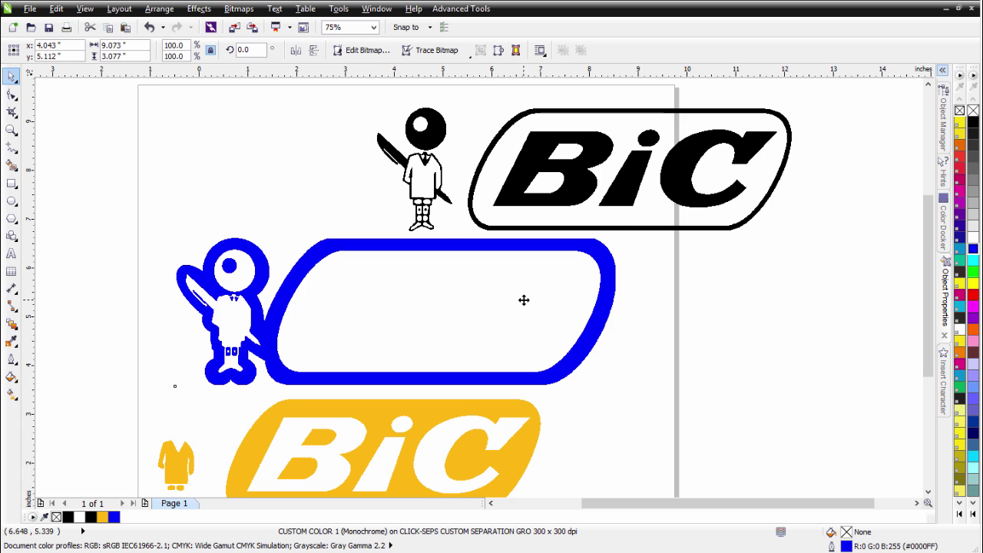
{"action": "key", "text": "ctrl+z"}
{"action": "key", "text": "ctrl+z"}
{"action": "key", "text": "ctrl+z"}
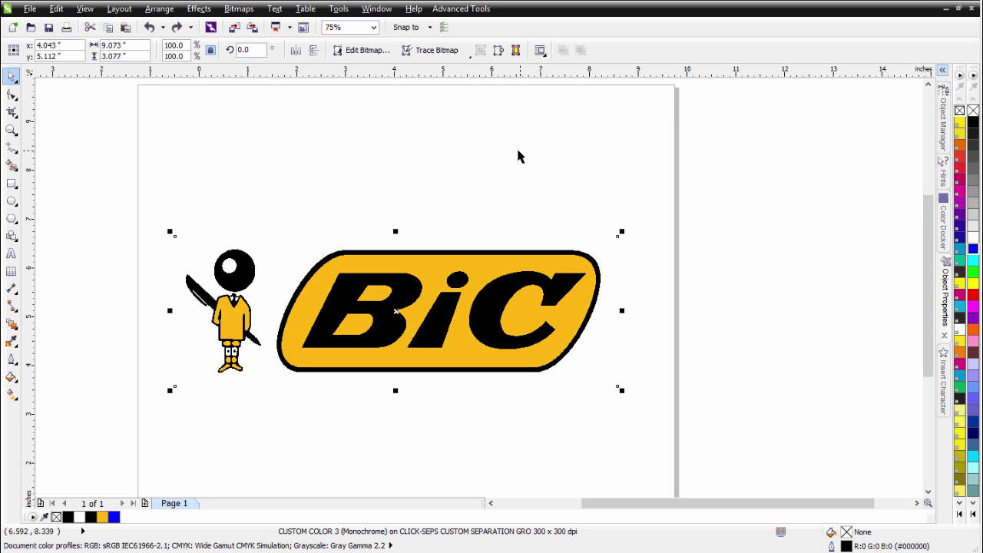
- Launch Simple Seps 4 from Advanced Tools and select the whole BiC logo
{"action": "left_click", "coordinate": [453, 9]}
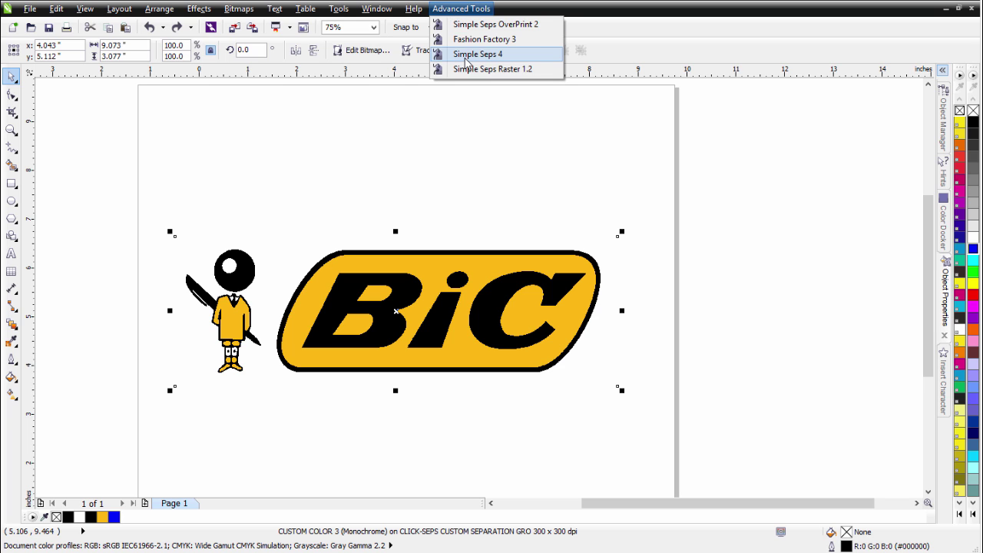
{"action": "left_click", "coordinate": [478, 54]}
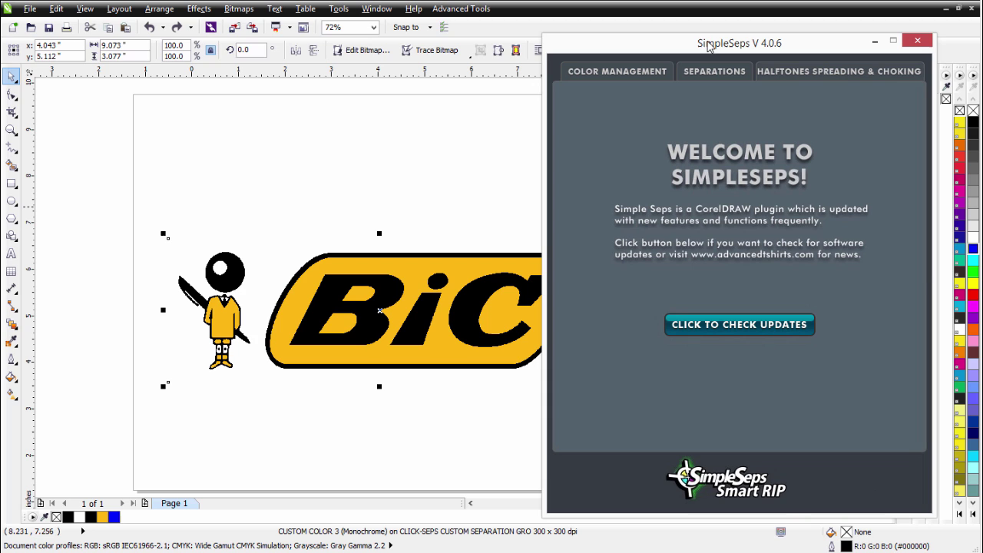
{"action": "left_click_drag", "start_coordinate": [114, 146], "coordinate": [696, 420]}
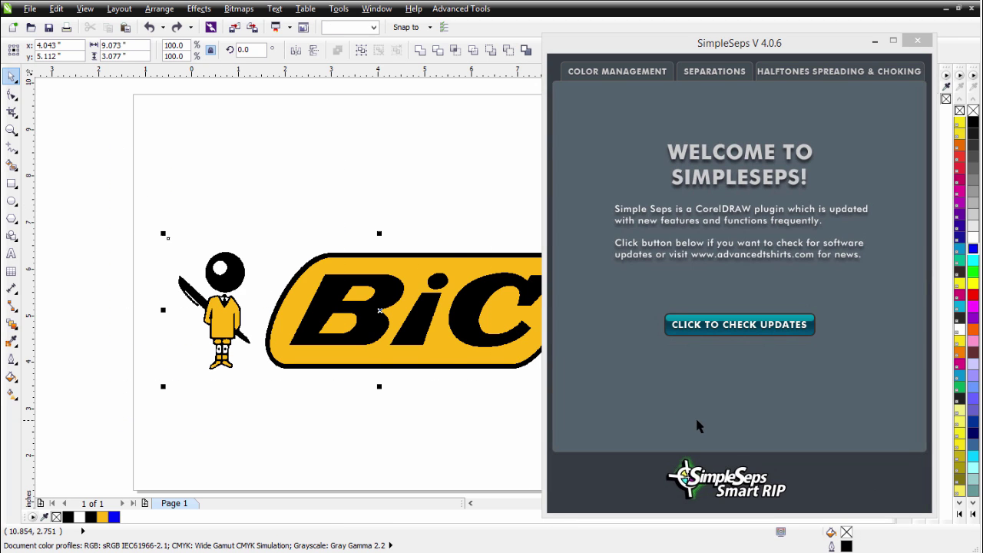
- Build a selection palette of yellow, black and white, select all, and run One Click Conversion
{"action": "left_click", "coordinate": [630, 73]}
{"action": "left_click", "coordinate": [629, 73]}
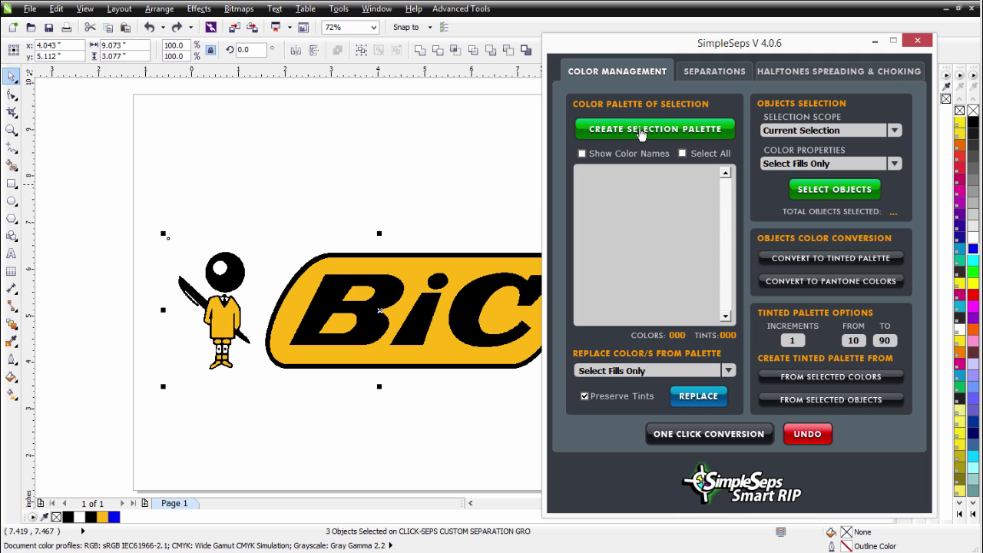
{"action": "left_click", "coordinate": [640, 129]}
{"action": "left_click", "coordinate": [682, 154]}
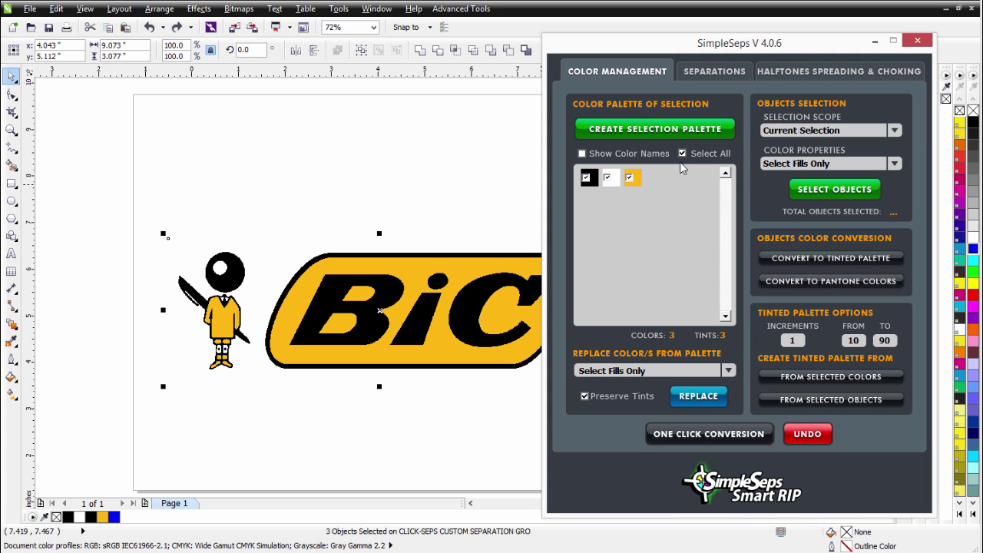
{"action": "left_click", "coordinate": [722, 436]}
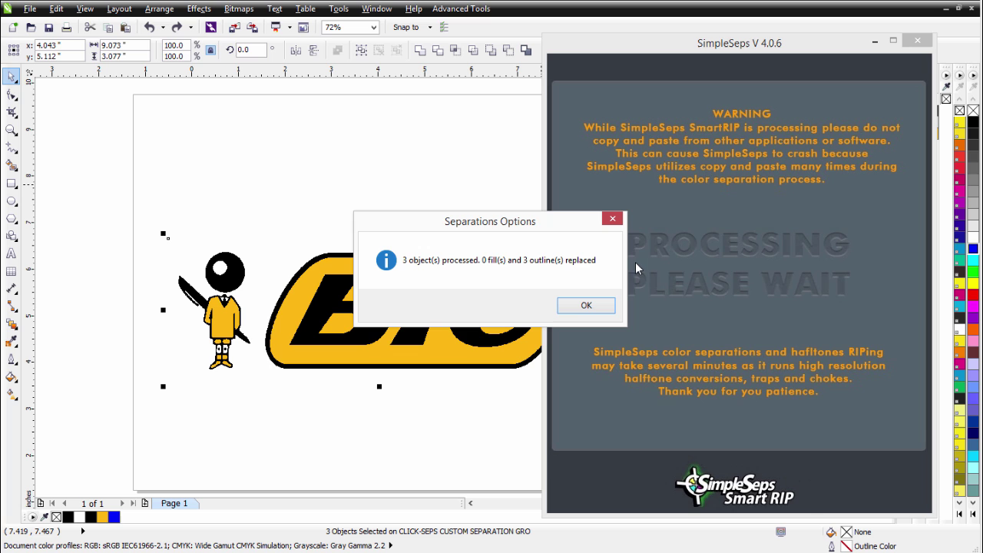
{"action": "left_click", "coordinate": [603, 301]}
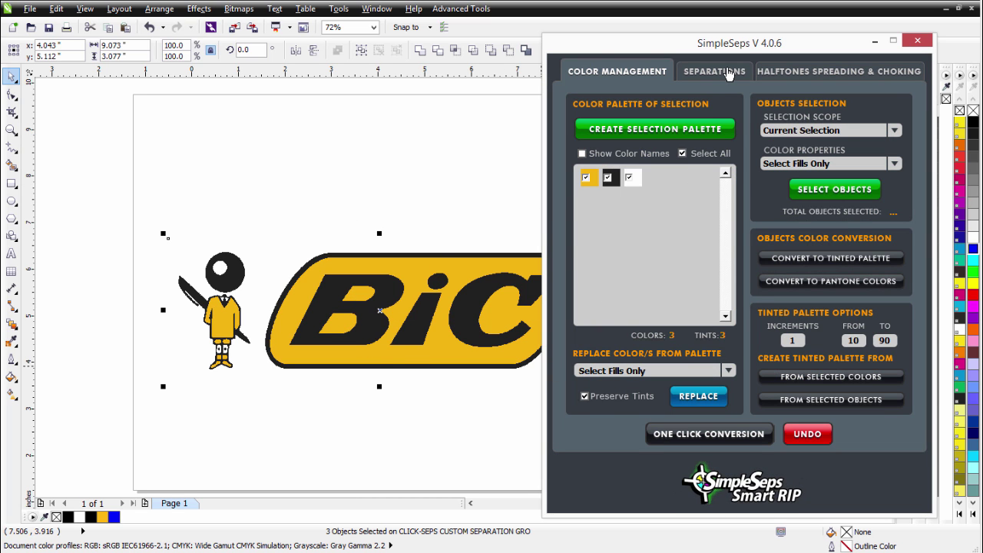
- On the Separations settings, set Raster Type to HalfTones and choose All Black output
{"action": "left_click", "coordinate": [728, 74]}
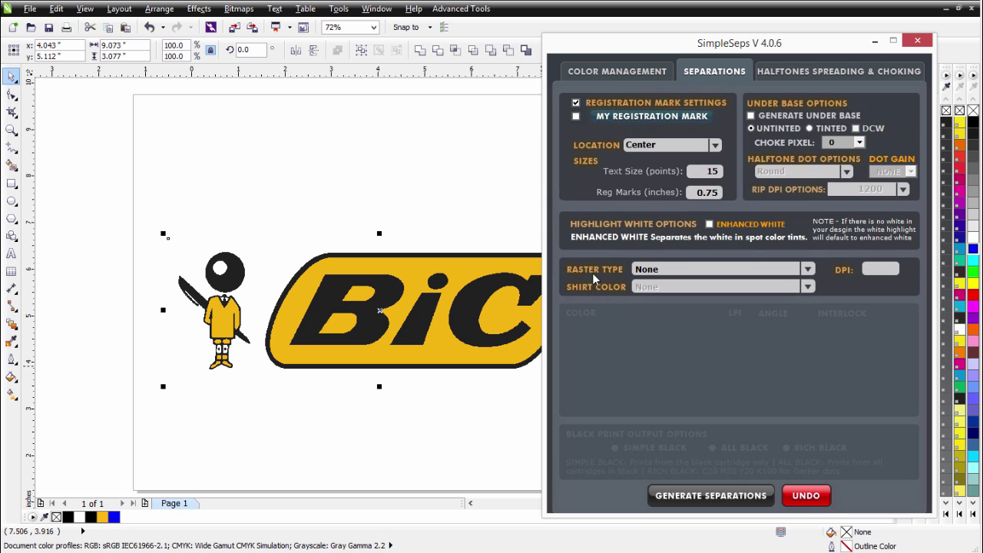
{"action": "left_click", "coordinate": [808, 270]}
{"action": "left_click", "coordinate": [780, 288]}
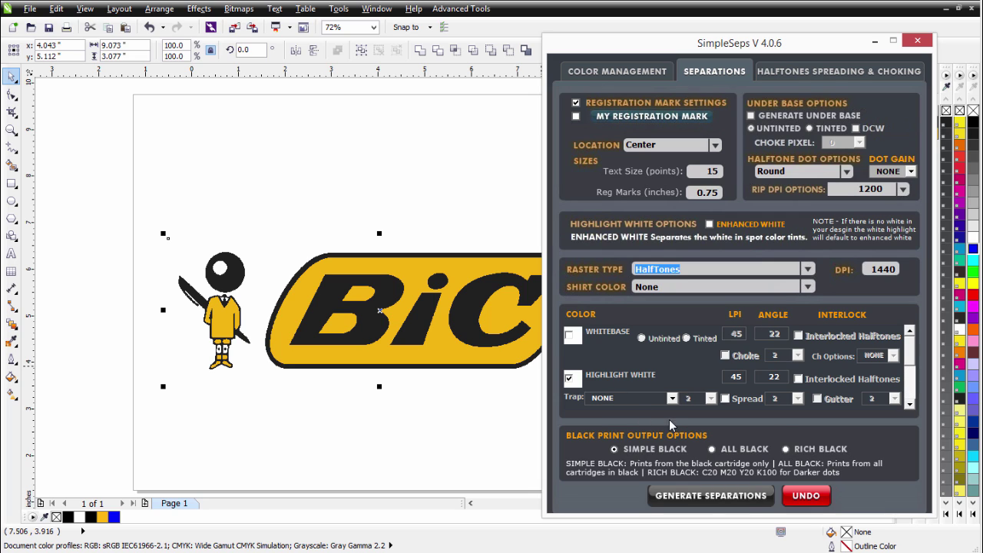
{"action": "left_click", "coordinate": [712, 451]}
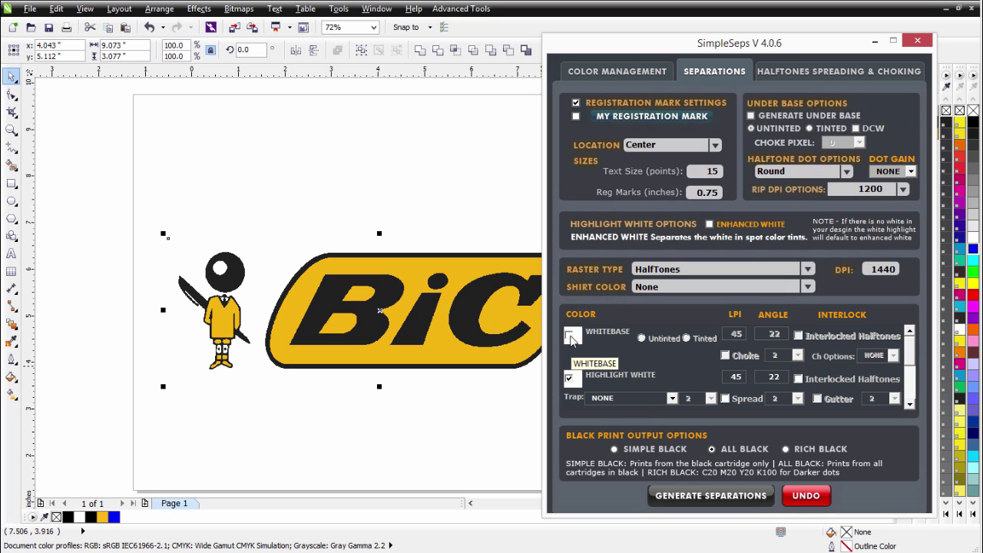
- Enable an untinted, choked Whitebase plate and switch off Highlight White
{"action": "left_click", "coordinate": [571, 336]}
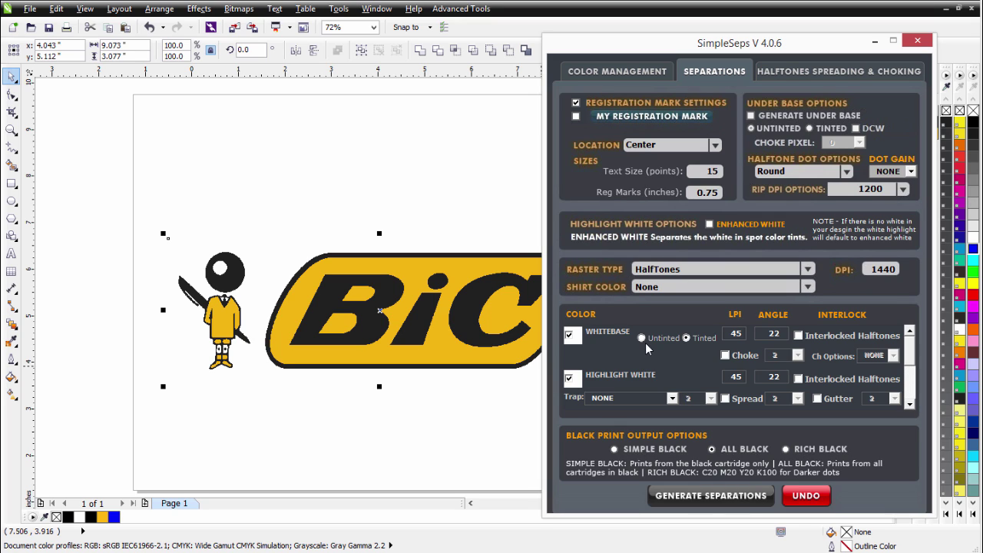
{"action": "left_click", "coordinate": [642, 338]}
{"action": "left_click", "coordinate": [724, 356]}
{"action": "left_click", "coordinate": [569, 379]}
- Set the whitebase choke to DCW, keep it Untinted, and generate the separation pages
{"action": "left_click", "coordinate": [891, 363]}
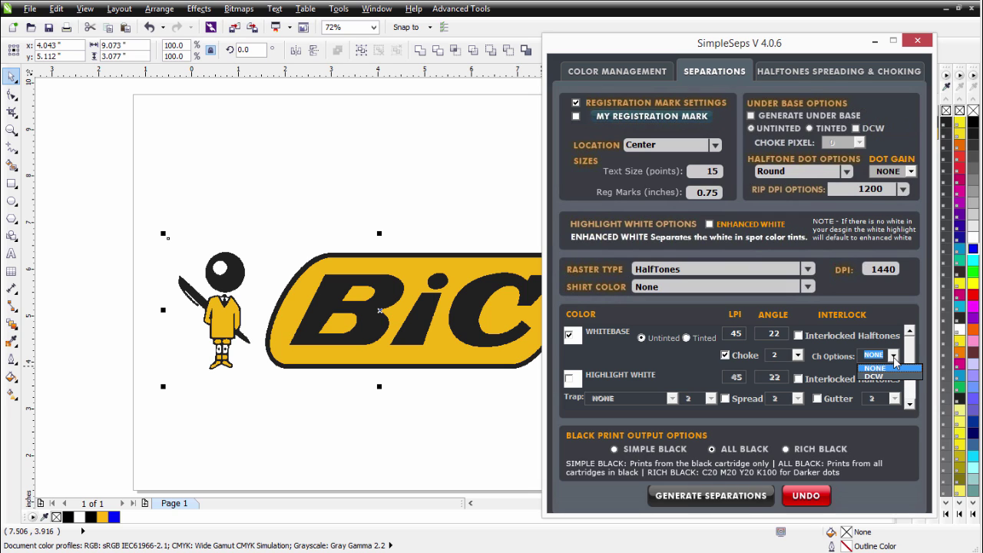
{"action": "left_click", "coordinate": [881, 377]}
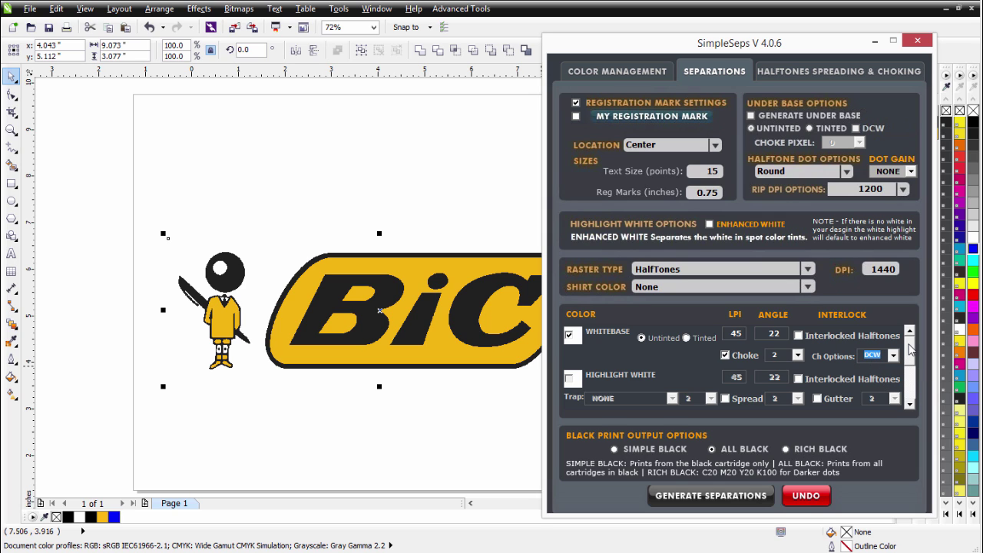
{"action": "mouse_move", "coordinate": [910, 352]}
{"action": "left_mouse_down"}
{"action": "mouse_move", "coordinate": [912, 384]}
{"action": "mouse_move", "coordinate": [906, 346]}
{"action": "left_mouse_up"}
{"action": "left_click", "coordinate": [642, 339]}
{"action": "left_click", "coordinate": [740, 498]}
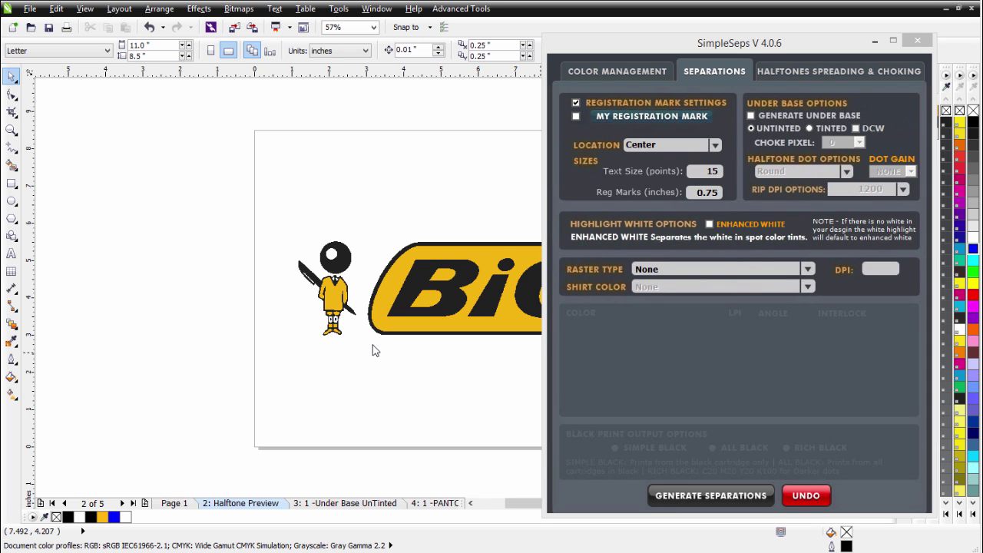
- Minimize SimpleSeps, then marquee-select both artwork objects on the Under Base UnTinted page
{"action": "left_click", "coordinate": [875, 41]}
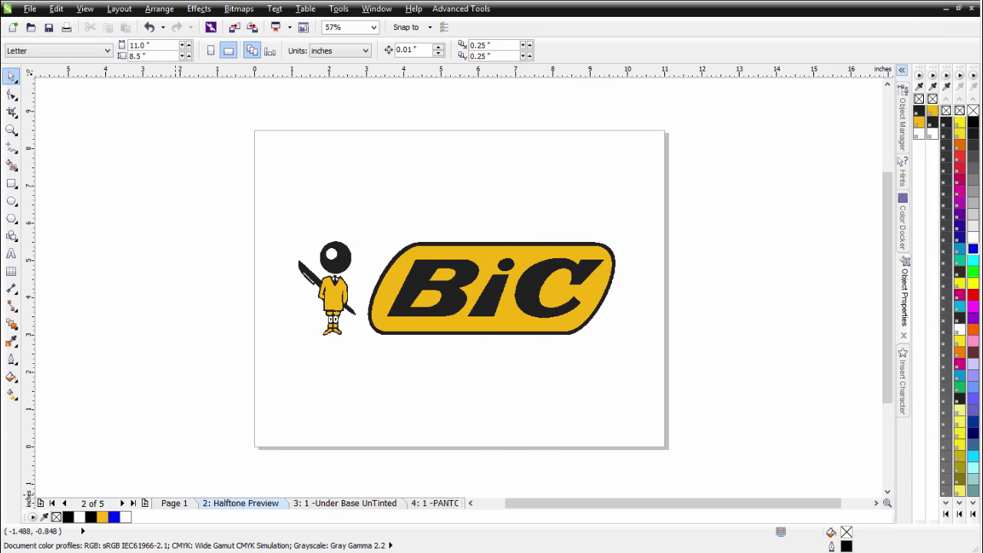
{"action": "left_click_drag", "start_coordinate": [680, 201], "coordinate": [836, 53]}
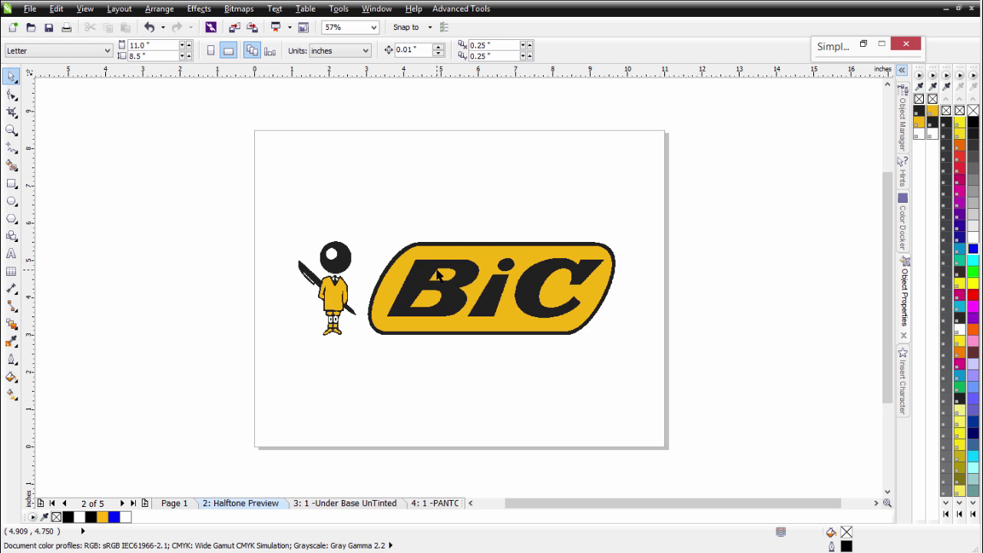
{"action": "left_click", "coordinate": [342, 503]}
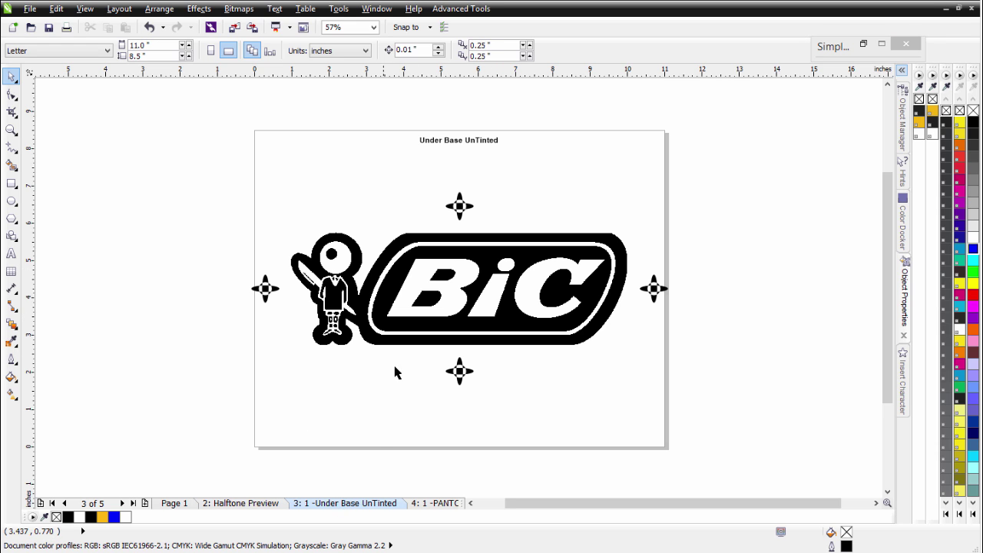
{"action": "left_click_drag", "start_coordinate": [412, 331], "coordinate": [371, 423]}
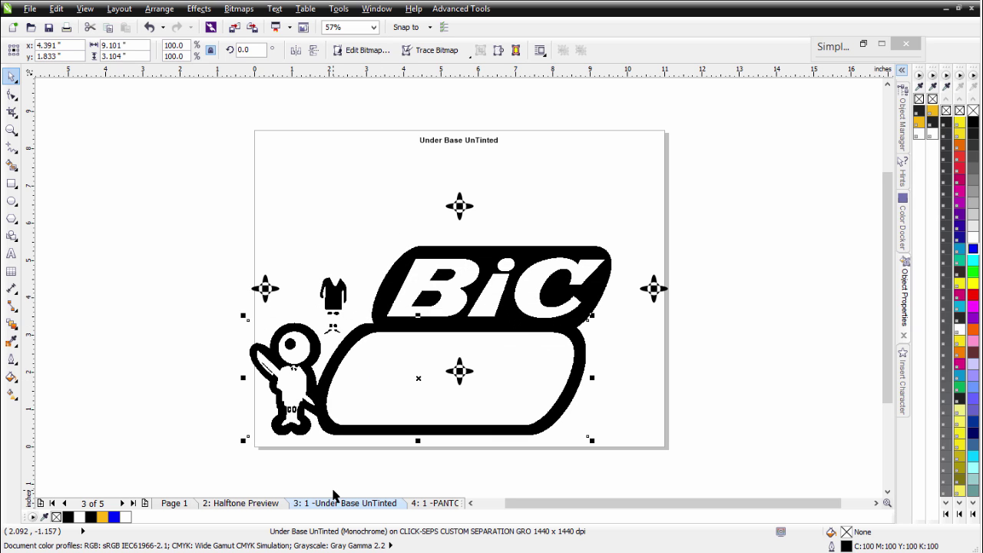
{"action": "key", "text": "ctrl+z"}
{"action": "left_click", "coordinate": [283, 230]}
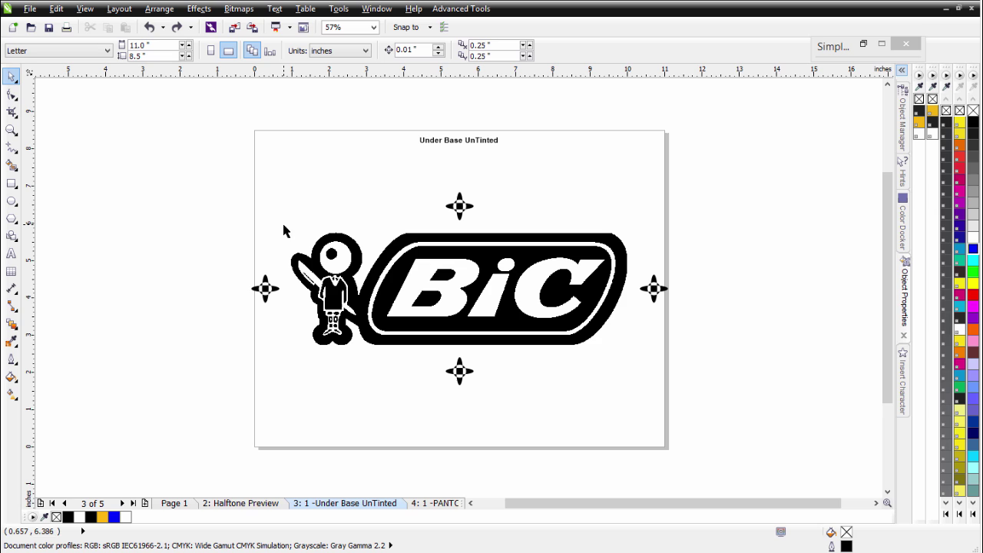
{"action": "left_click_drag", "start_coordinate": [281, 208], "coordinate": [653, 373]}
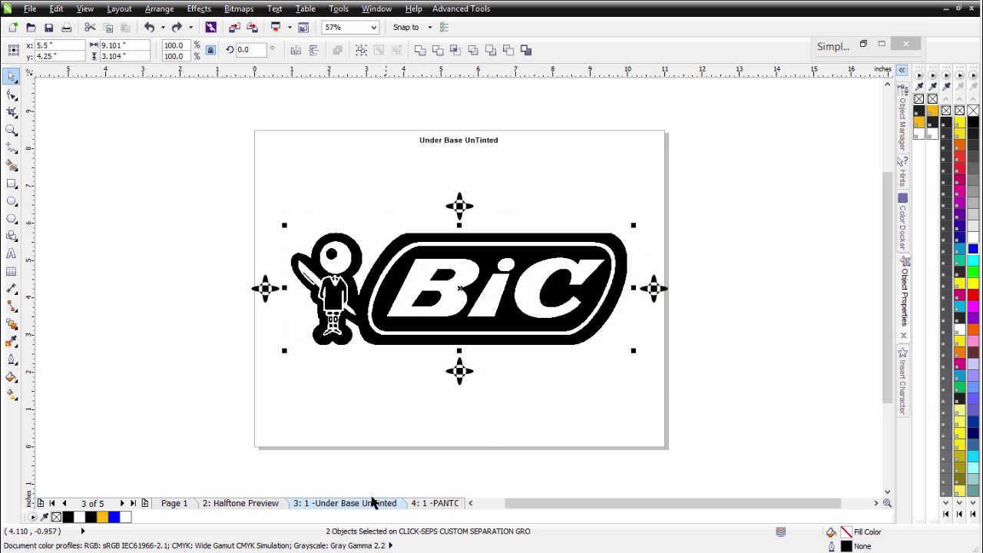
- Copy the under-base artwork and paste it onto the Halftone Preview page
{"action": "left_click", "coordinate": [107, 28]}
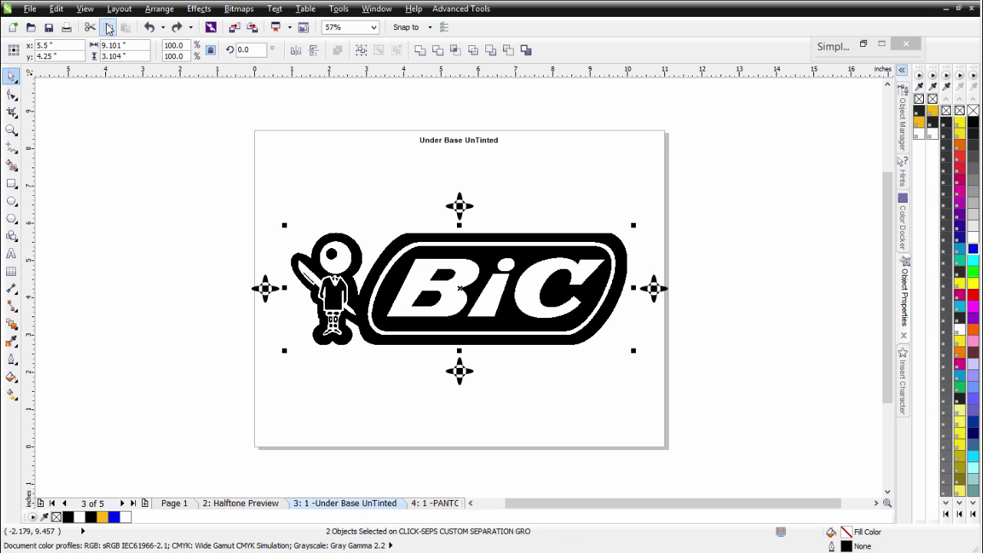
{"action": "left_click", "coordinate": [246, 506]}
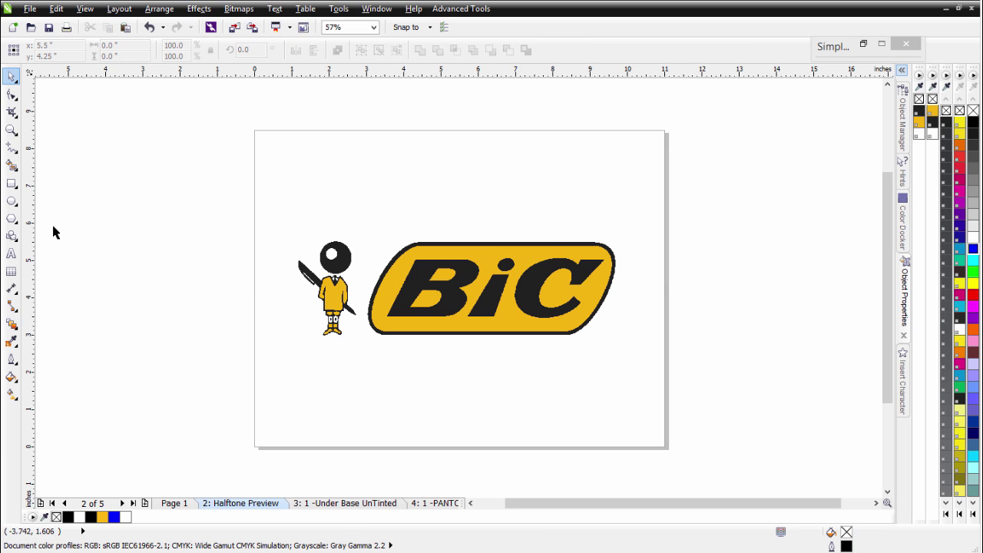
{"action": "left_click", "coordinate": [125, 28]}
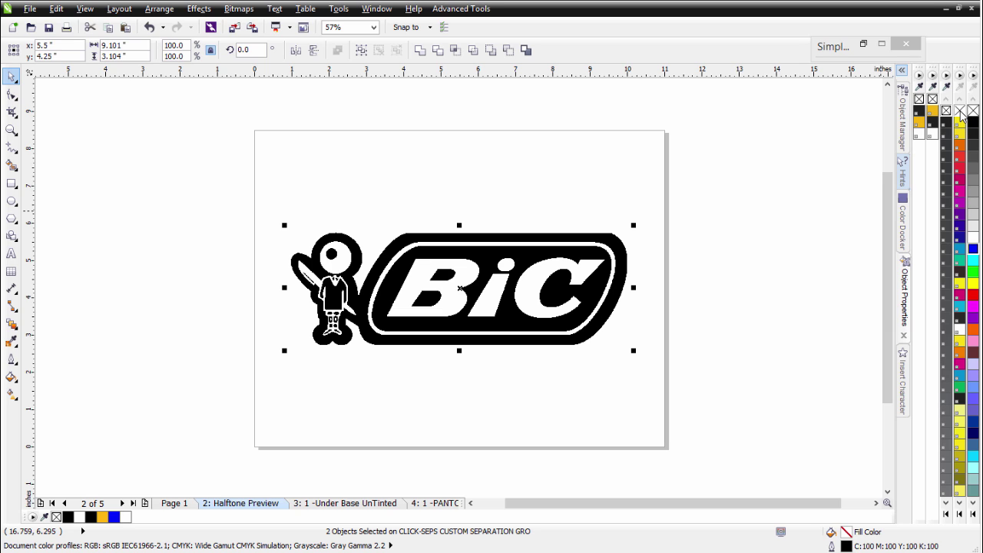
- Remove the pasted copy's white fill, colour it cyan, and zoom in to check its spread
{"action": "left_click", "coordinate": [959, 112]}
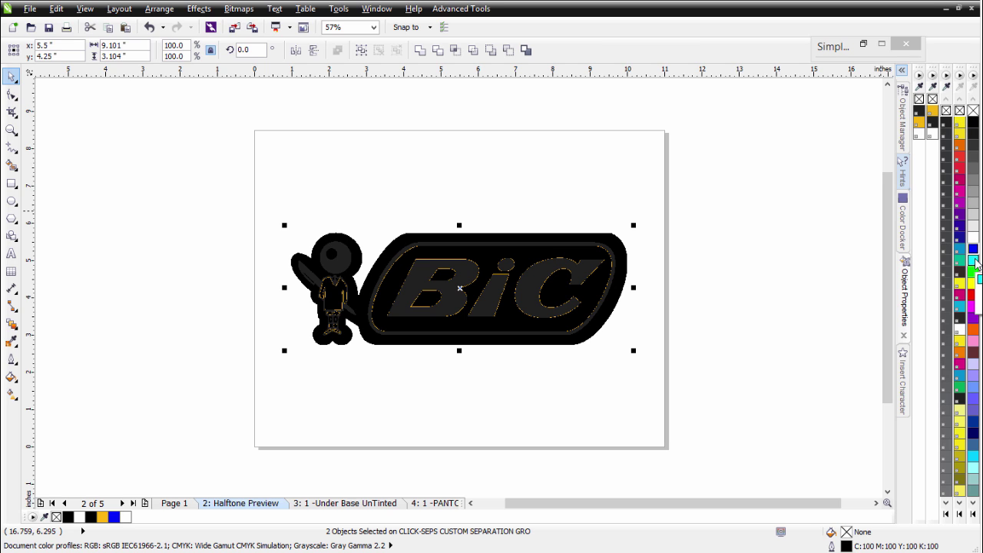
{"action": "left_click", "coordinate": [973, 261]}
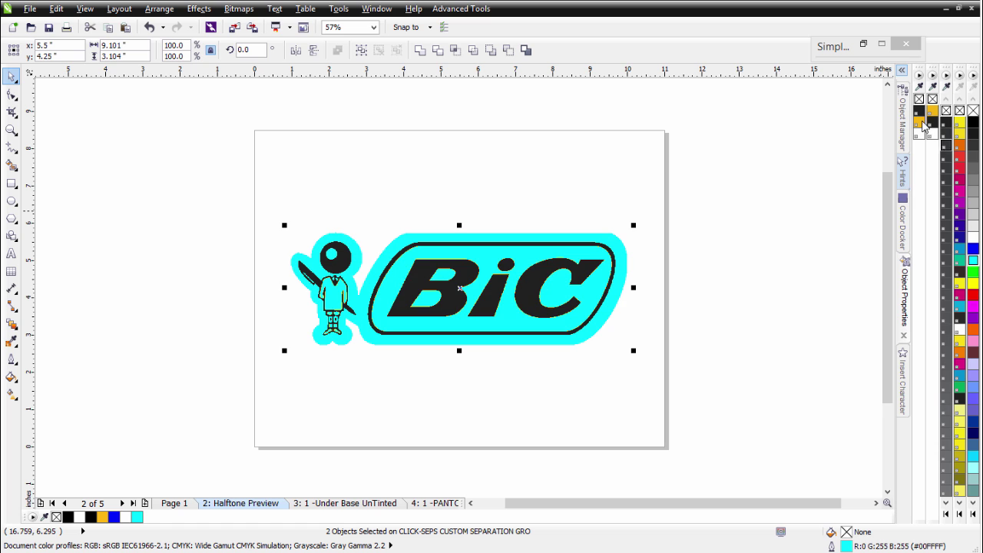
{"action": "scroll", "coordinate": [459, 287], "scroll_direction": "up", "scroll_amount": 3}
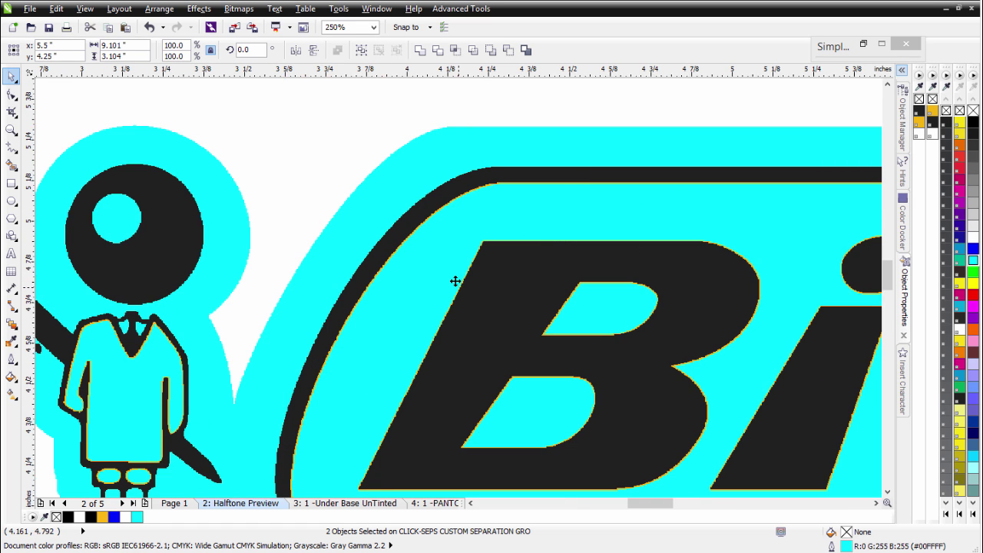
{"action": "scroll", "coordinate": [442, 308], "scroll_direction": "up", "scroll_amount": 3}
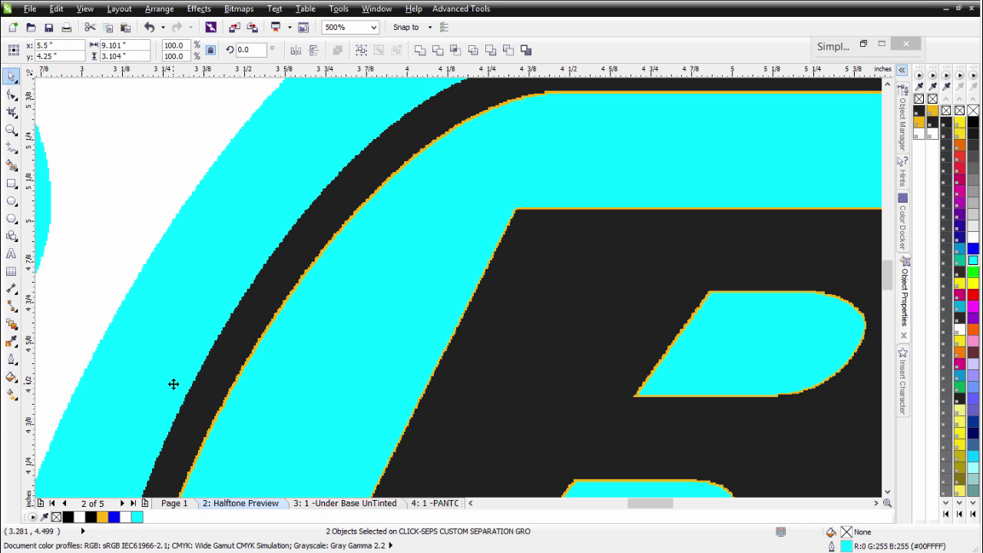
{"action": "scroll", "coordinate": [170, 382], "scroll_direction": "down", "scroll_amount": 2}
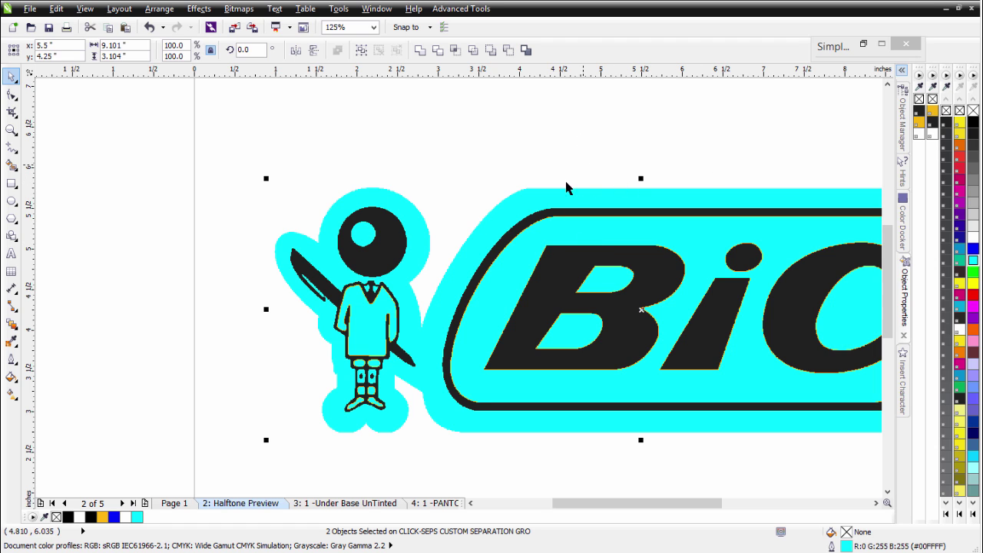
- Delete the cyan copy, review the under-base, PANTONE 1235 C and Hexachrome Black pages, then return to Page 1
{"action": "key", "text": "Delete"}
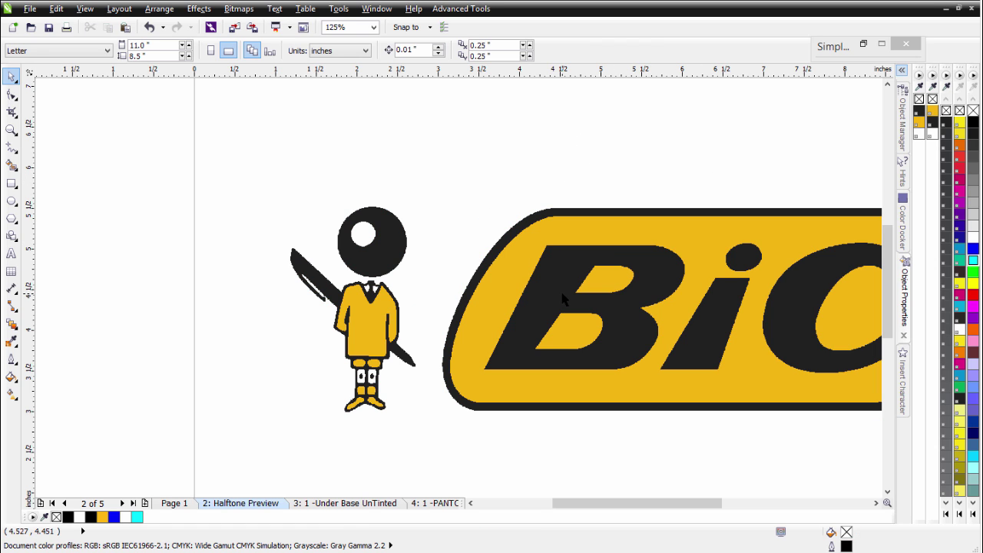
{"action": "left_click", "coordinate": [122, 503]}
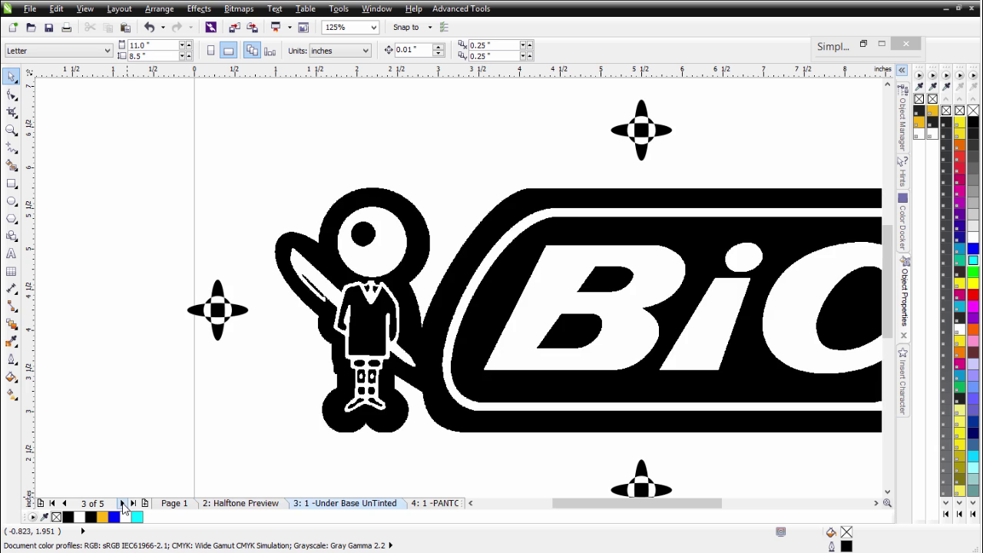
{"action": "left_click", "coordinate": [121, 503]}
{"action": "left_click", "coordinate": [121, 503]}
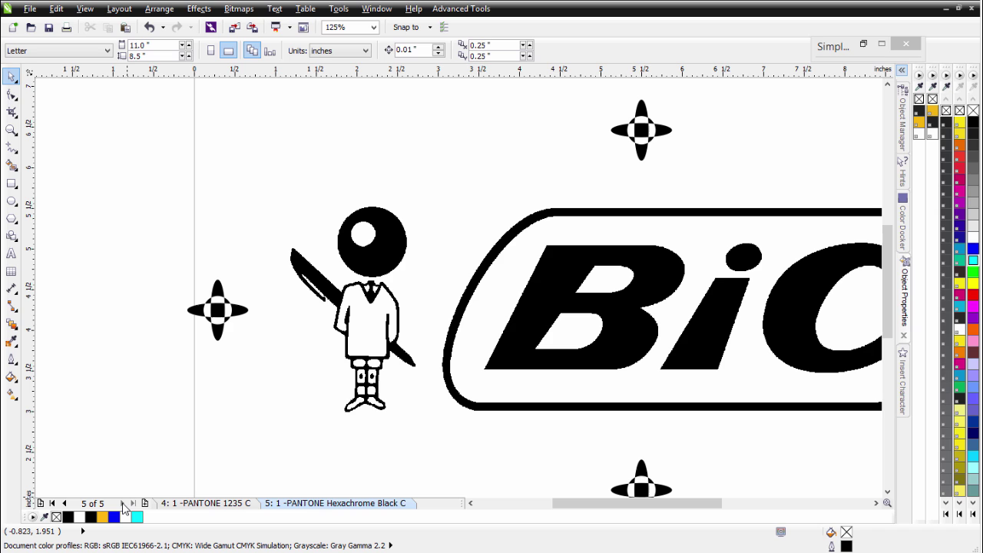
{"action": "left_click", "coordinate": [52, 502]}
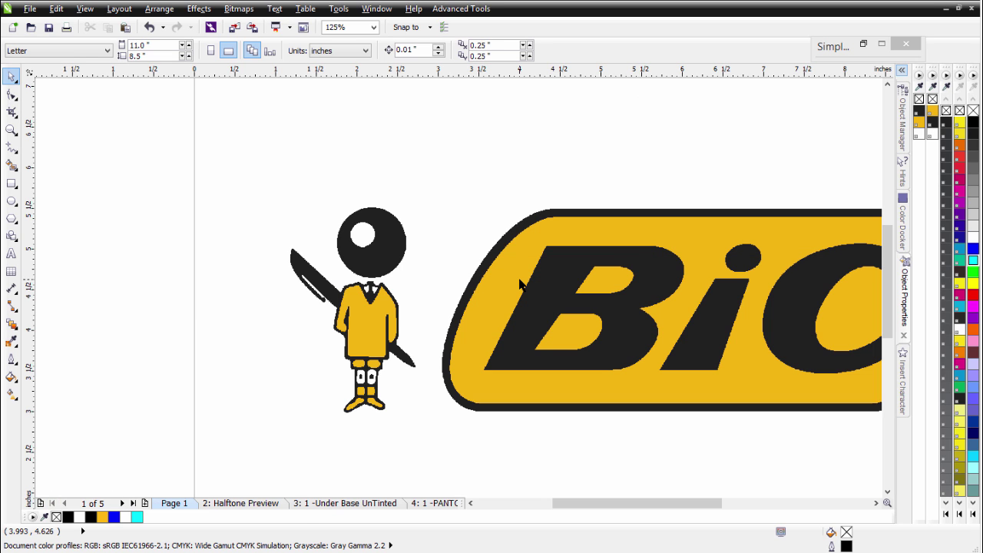